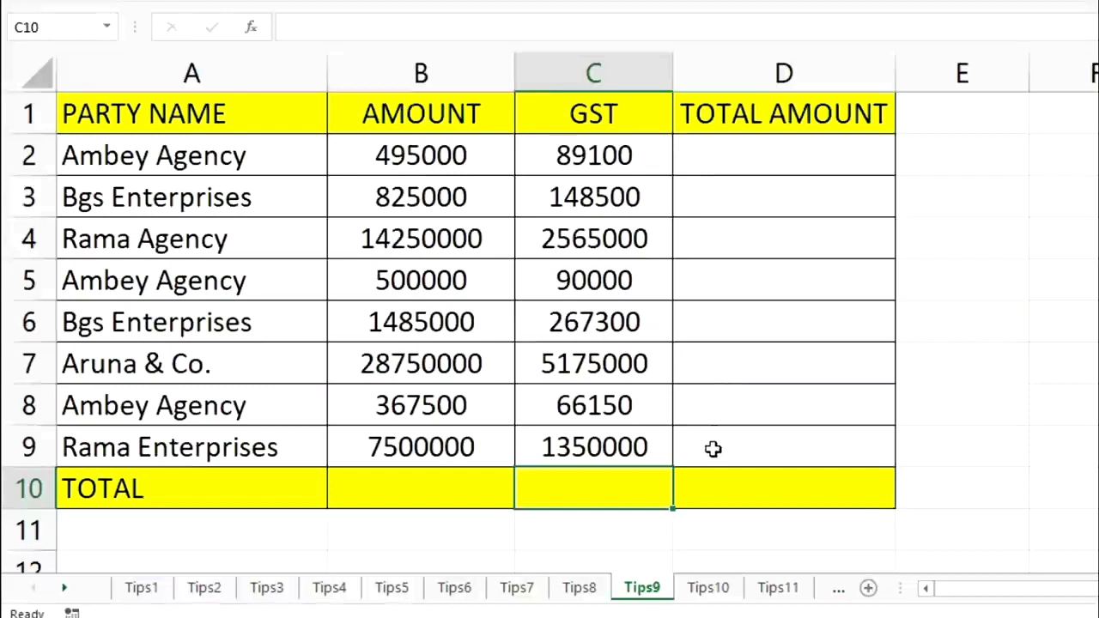
Fill the empty TOTAL AMOUNT column and TOTAL row of B2:D10 with AutoSum formulas in one go.
drag(394, 153, 761, 498)
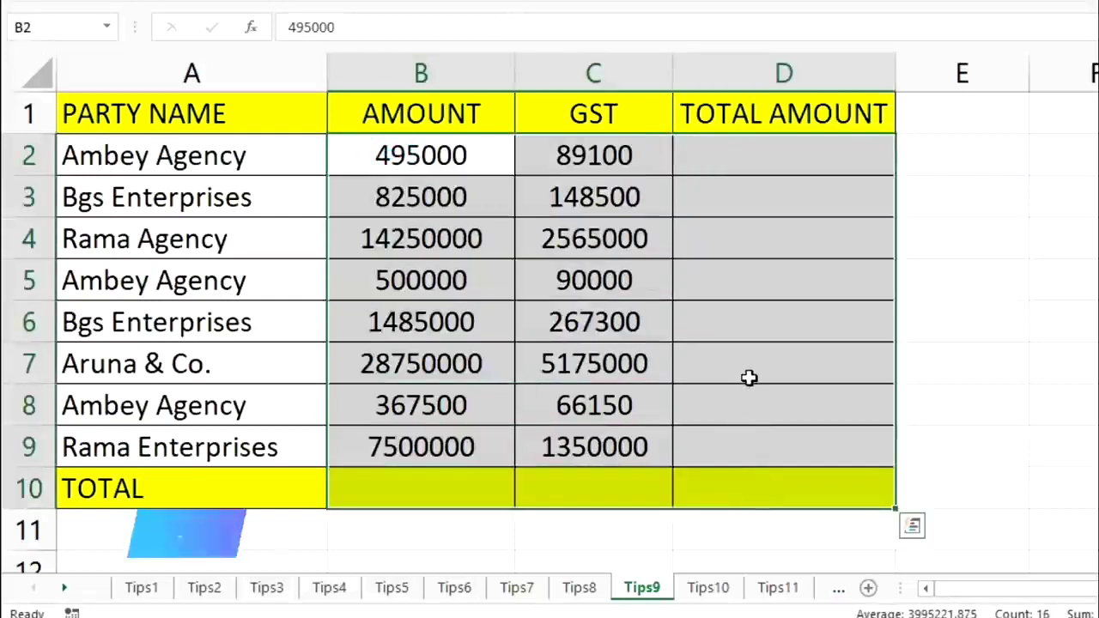
key(alt+equal)
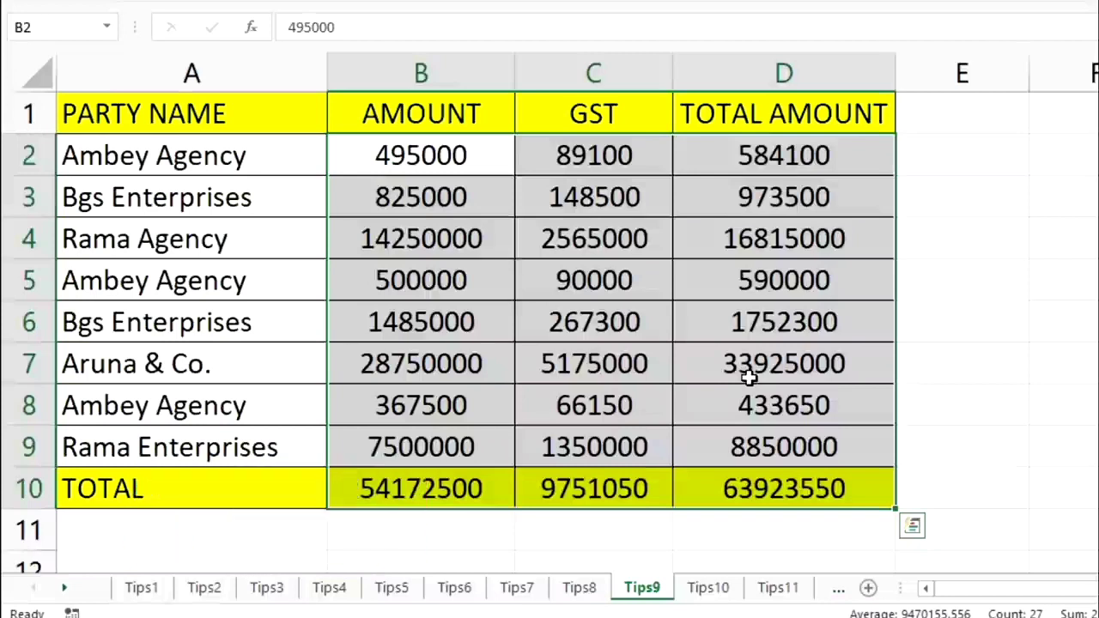
Examine the SUM formulas in the TOTAL AMOUNT column and the TOTAL row without changing them.
click(704, 151)
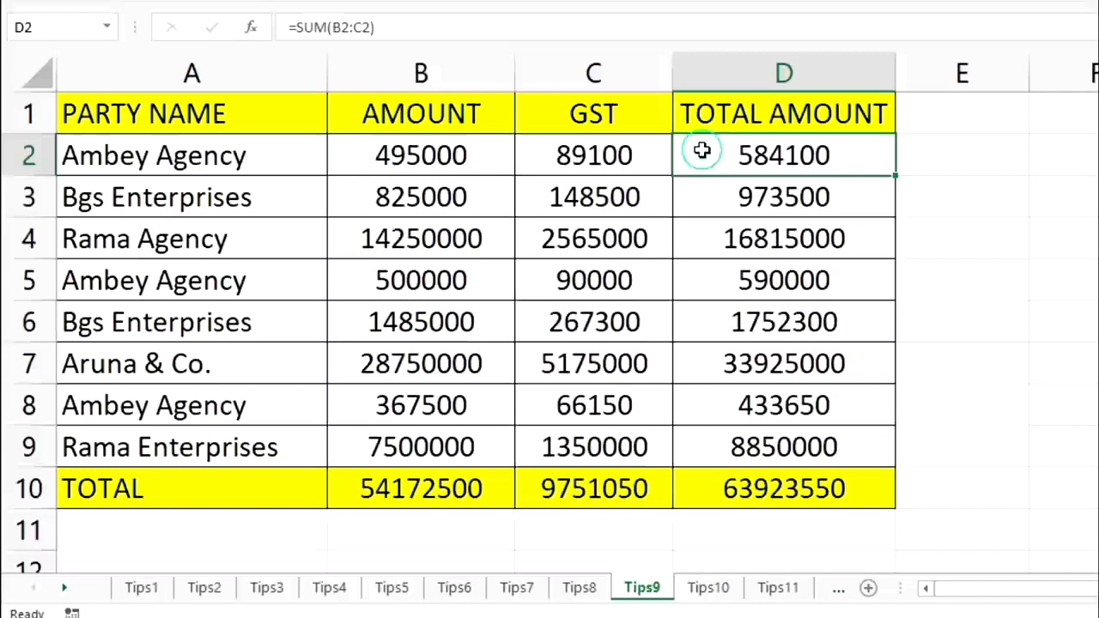
key(F2)
key(Escape)
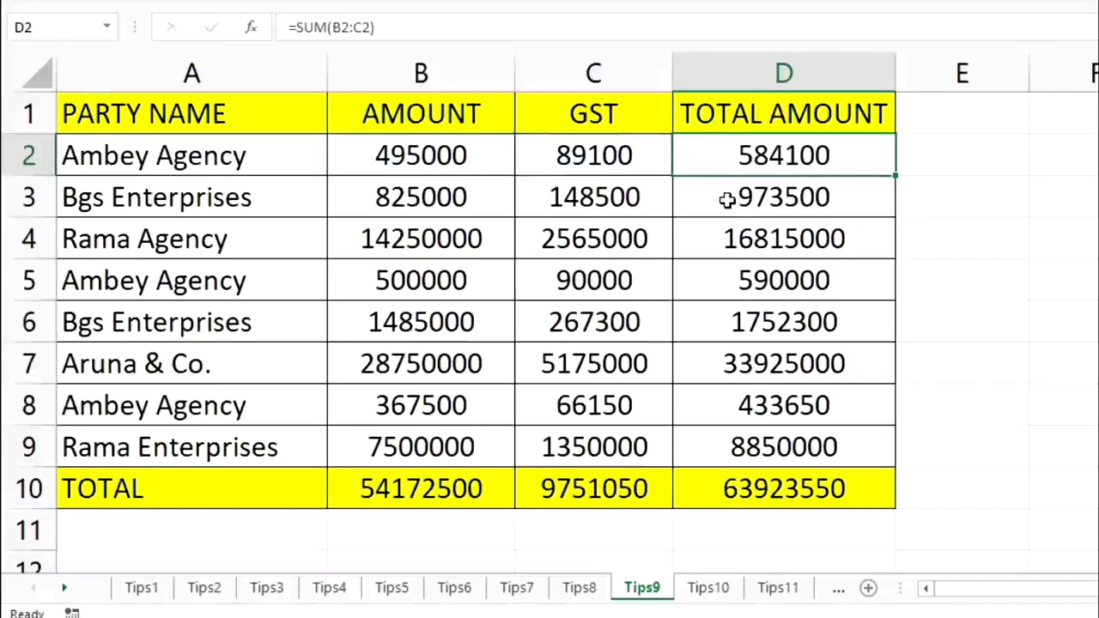
double_click(729, 200)
click(704, 252)
double_click(704, 258)
key(Escape)
double_click(534, 496)
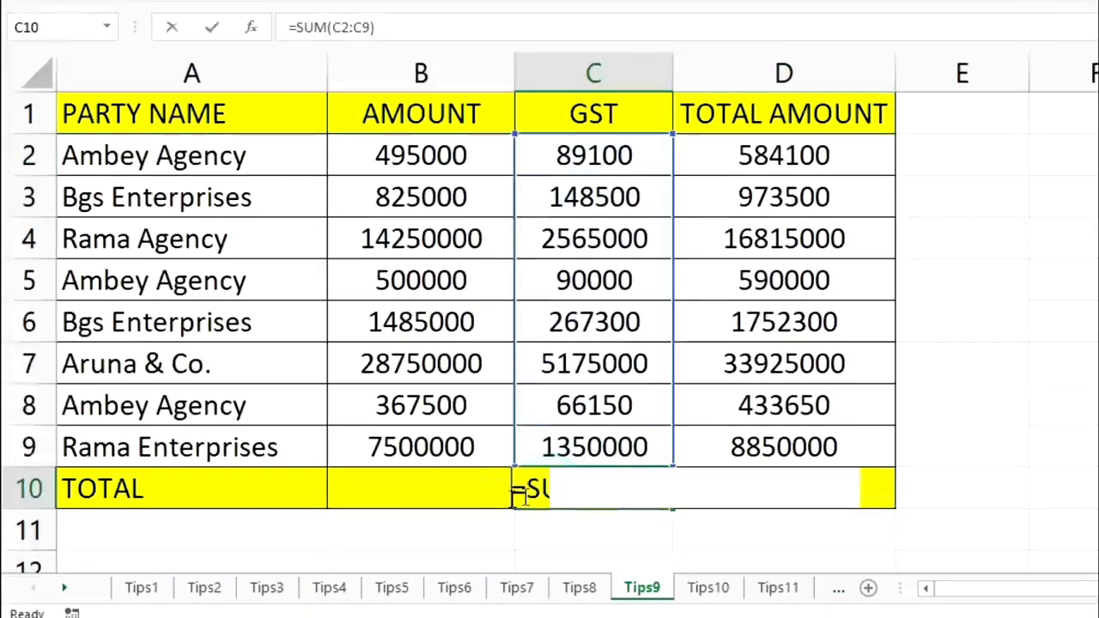
key(Escape)
click(438, 489)
double_click(437, 489)
key(Escape)
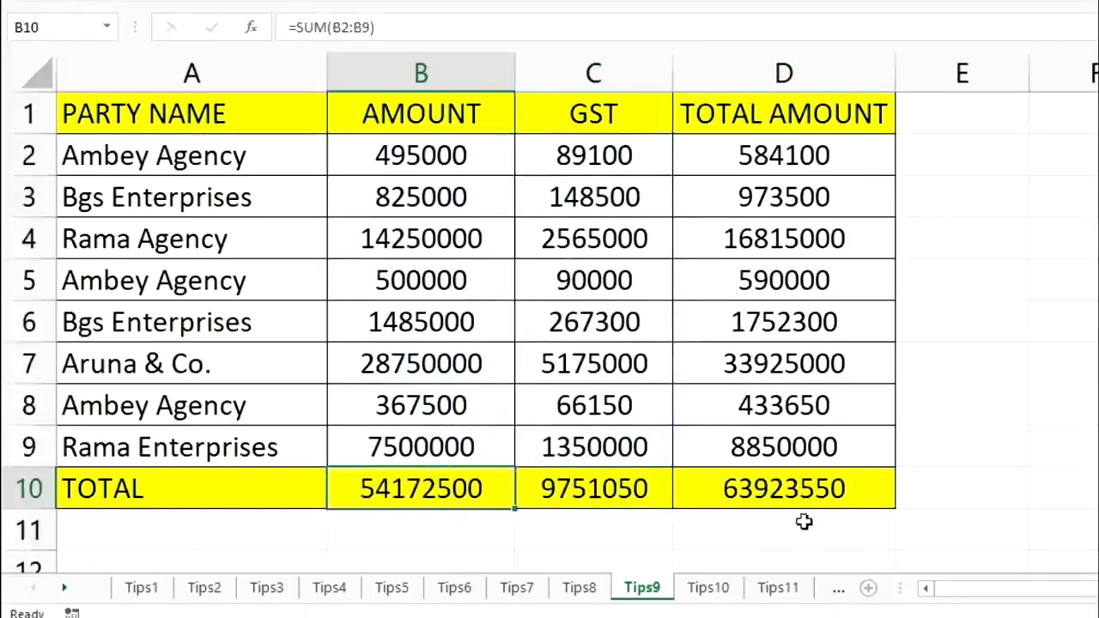
click(805, 508)
double_click(804, 504)
key(Escape)
click(798, 444)
double_click(798, 445)
key(Escape)
double_click(620, 488)
key(Escape)
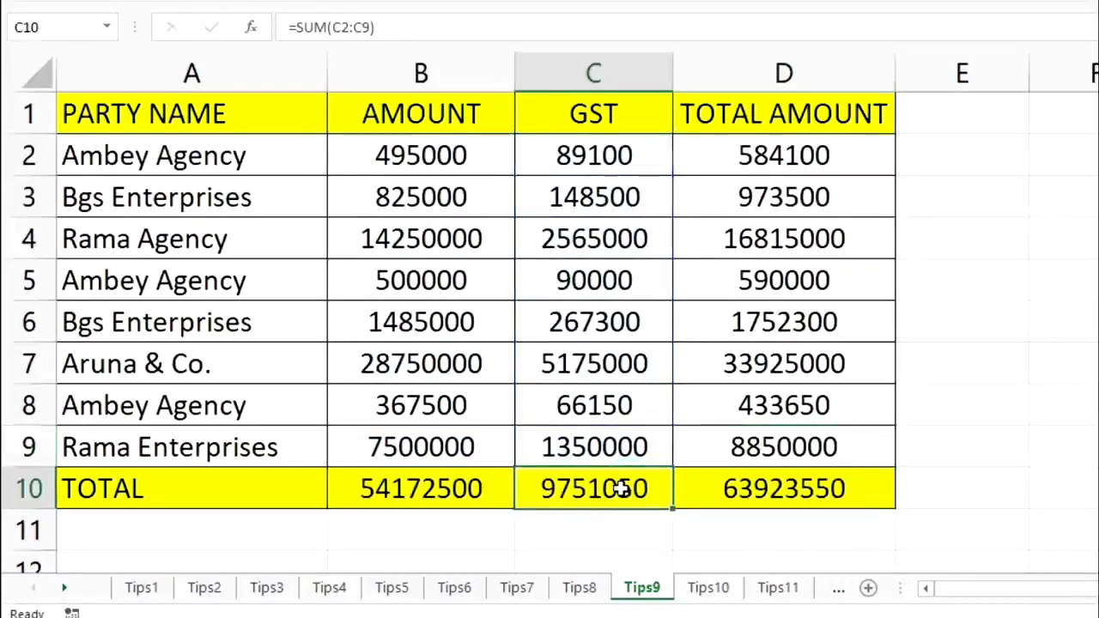
On the Tips10 sheet, enter the first quarter with start date 1-4-19 in B3 and end date 30-6-19 in C3.
key(ctrl+Page_Down)
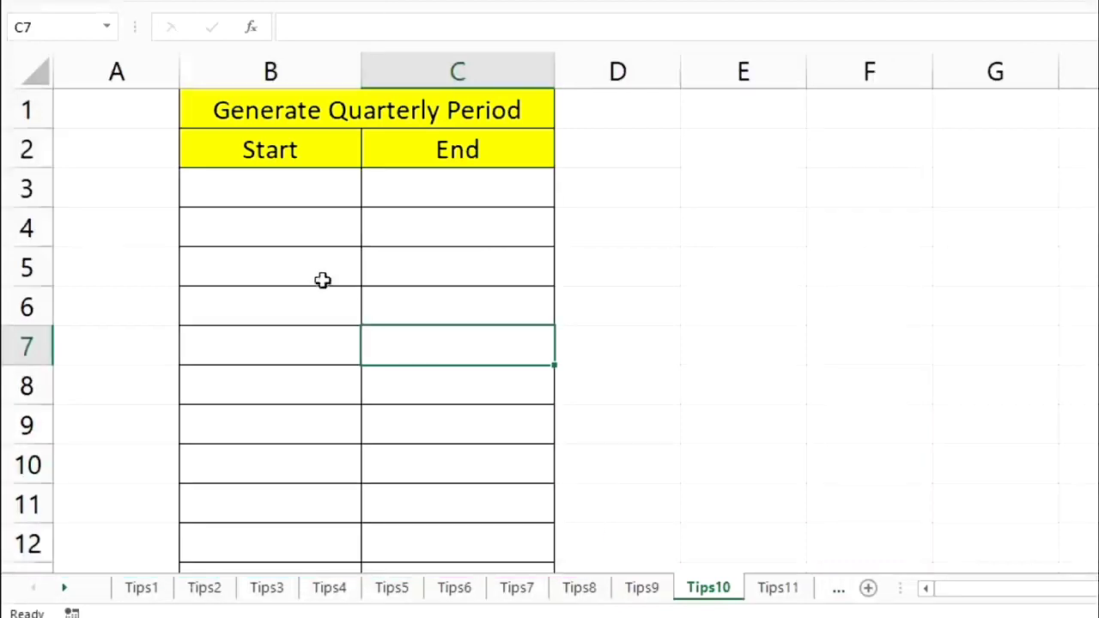
click(274, 185)
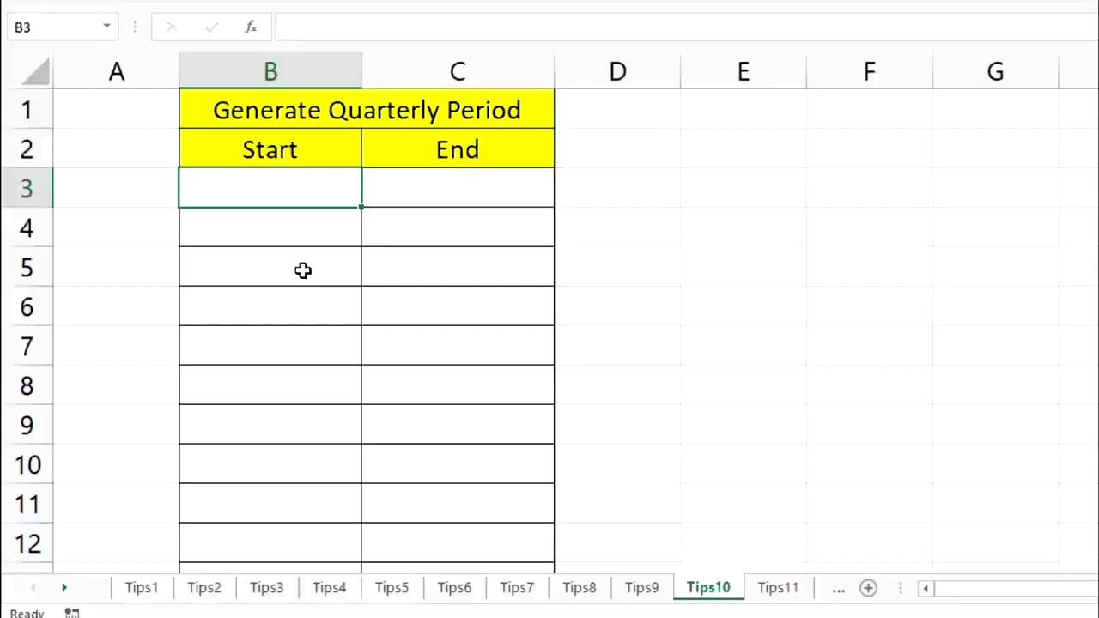
text(1-4-19)
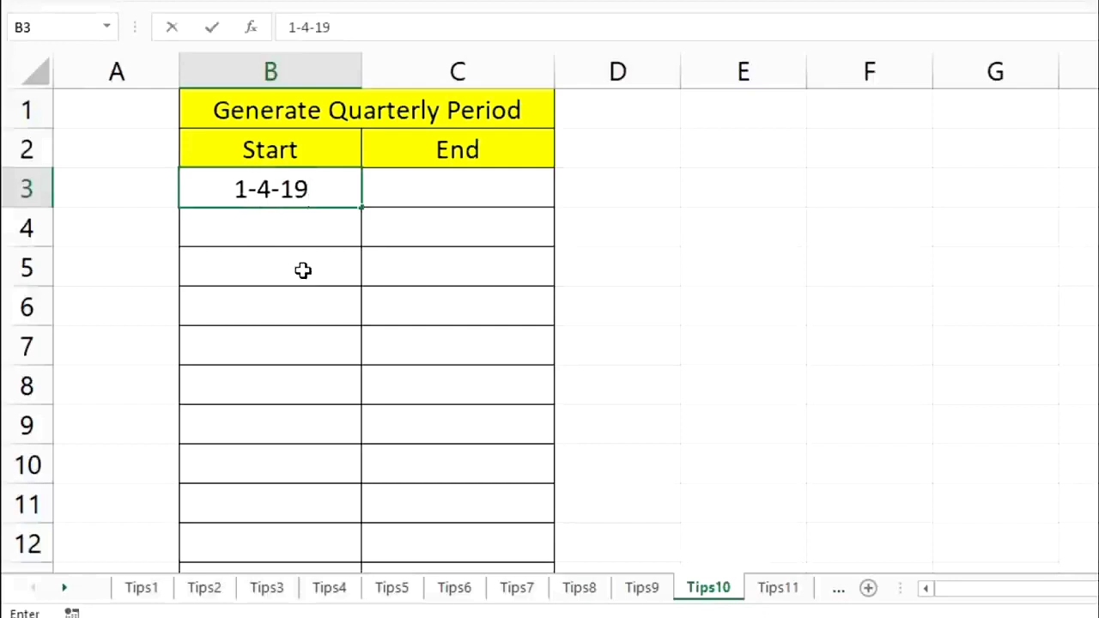
key(Tab)
click(344, 189)
click(437, 191)
text(30)
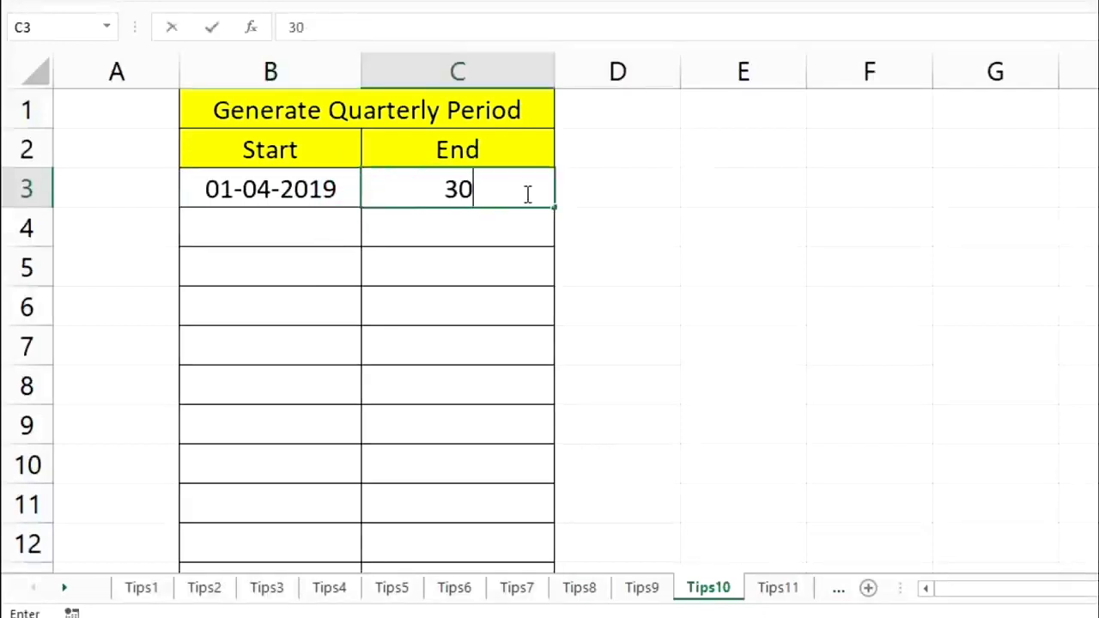
text(-6-19)
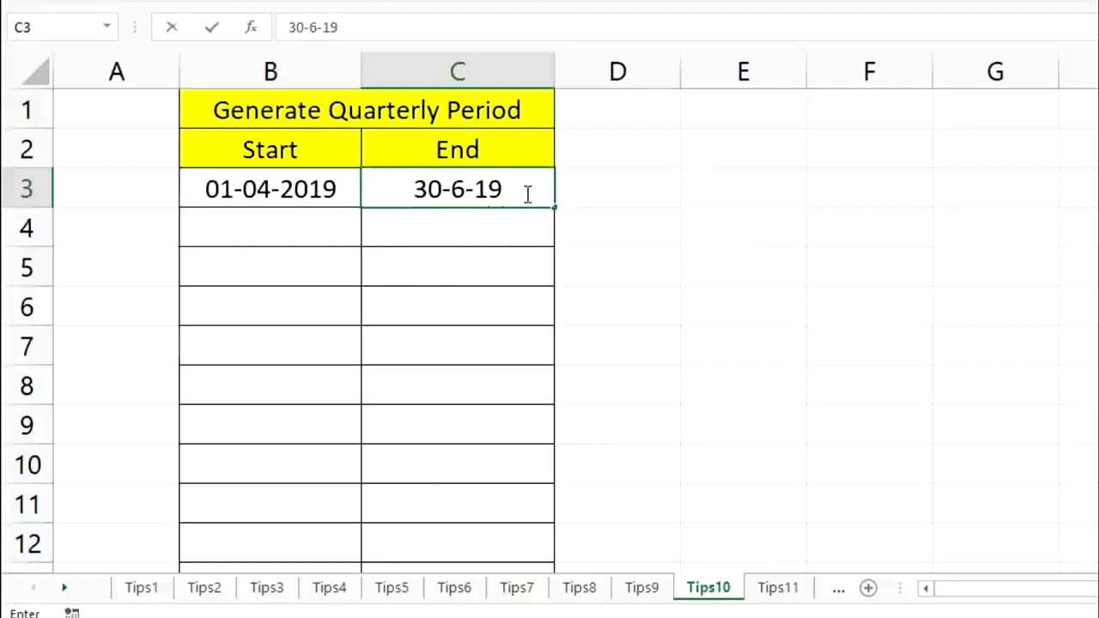
key(Return)
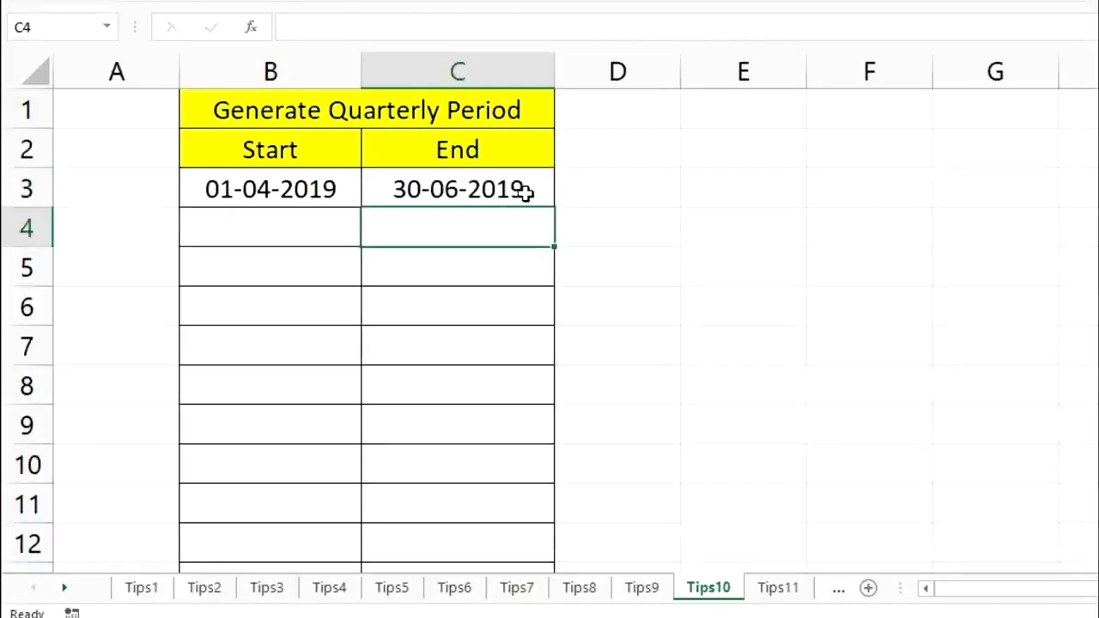
Enter the second quarter with start date 1-7-19 in B4 and end date 30-9-19 in C4.
click(286, 229)
text(1-7-19)
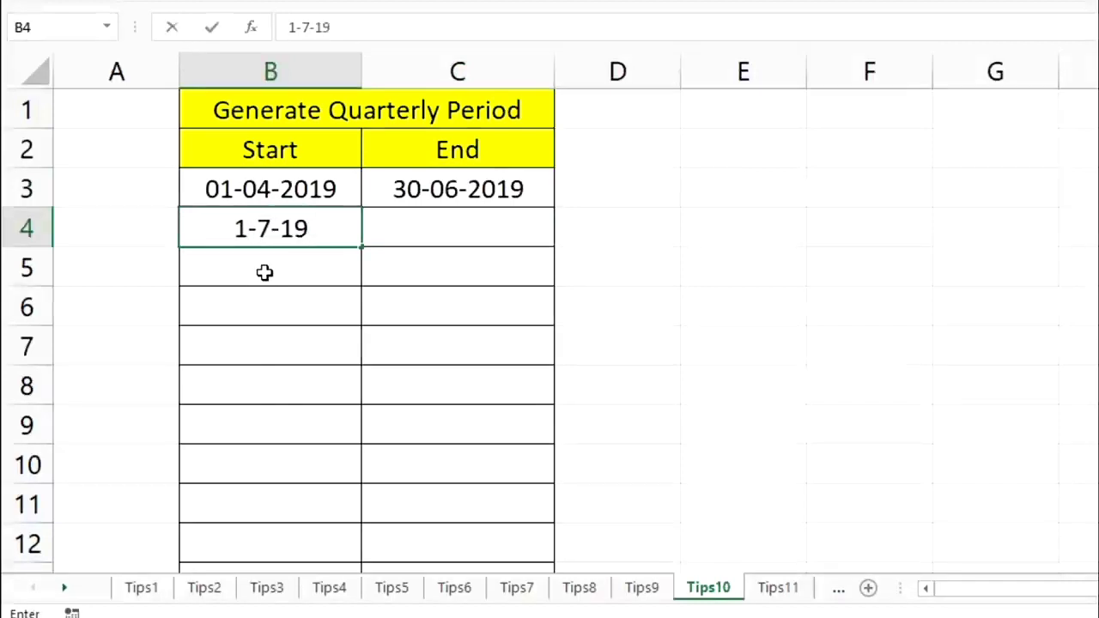
key(ctrl+Return)
key(Right)
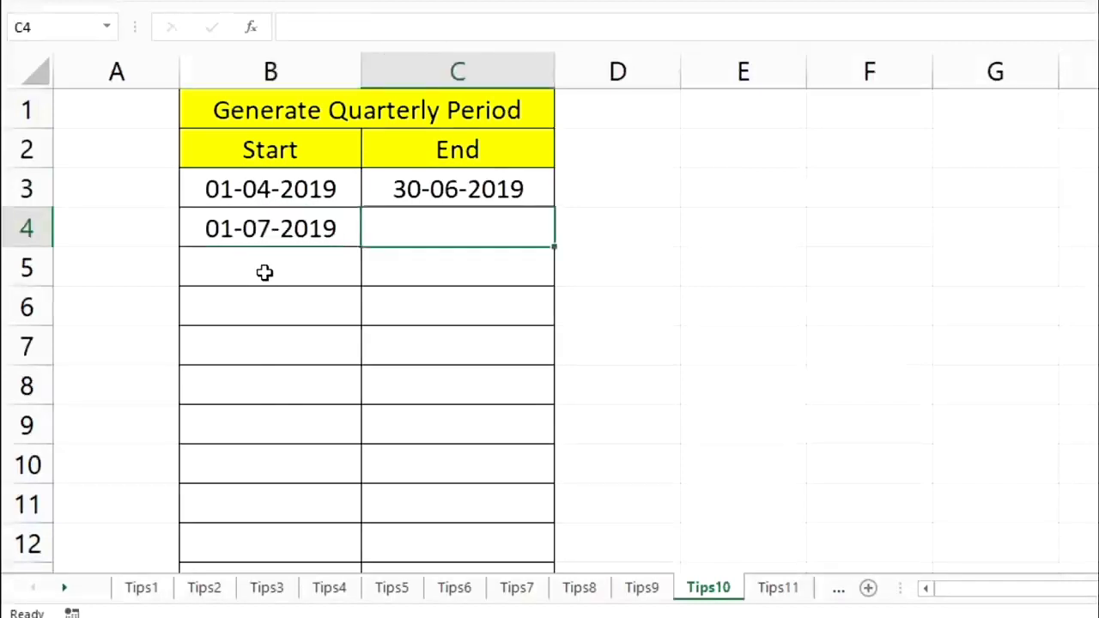
text(30-9-19)
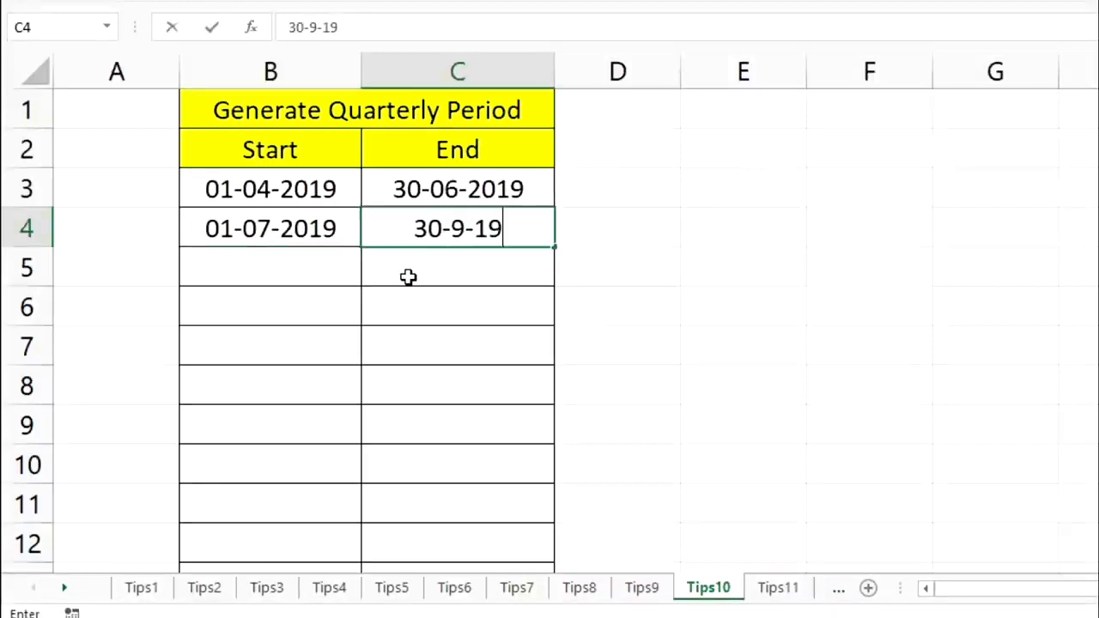
key(Return)
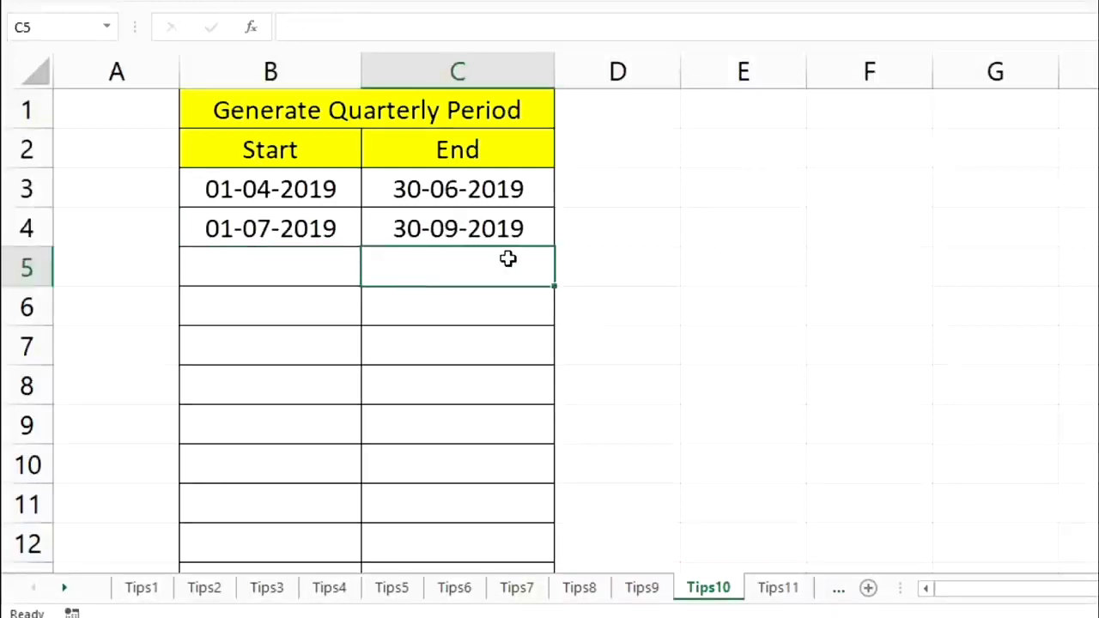
Autofill the quarterly start and end dates from B3:C4 down to row 31, and continue the series below it.
drag(253, 187, 513, 231)
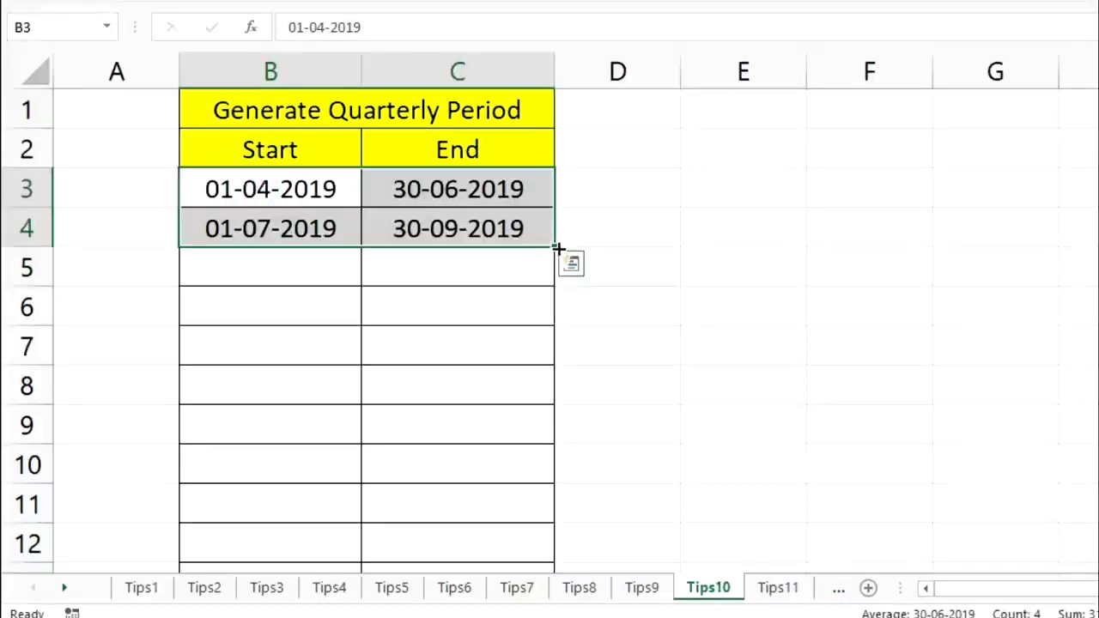
drag(558, 248, 539, 546)
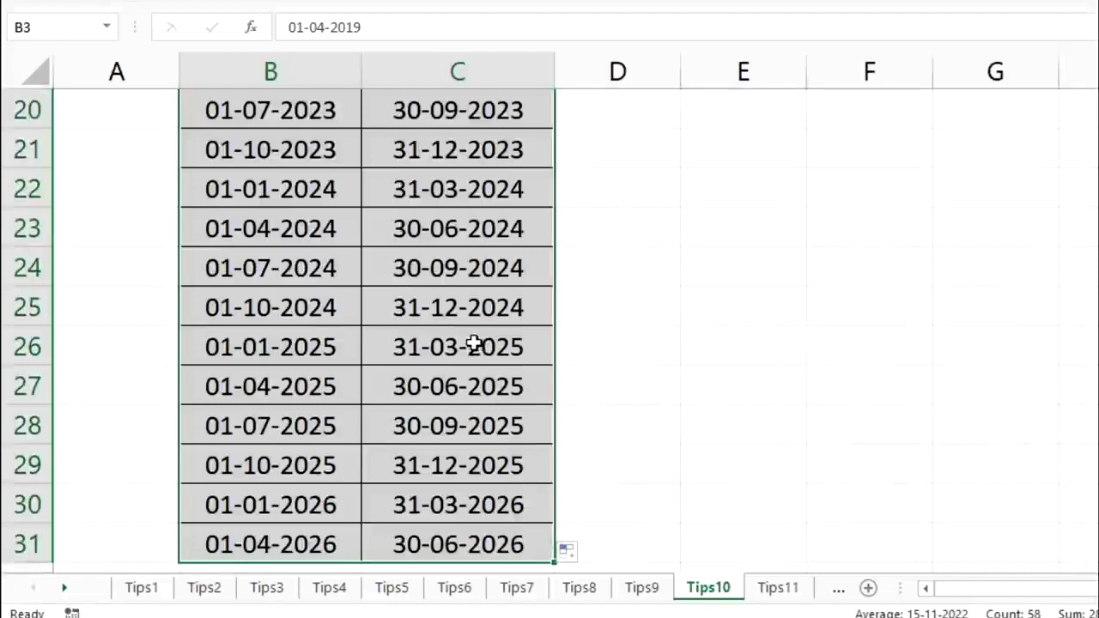
scroll(481, 347, up, 7)
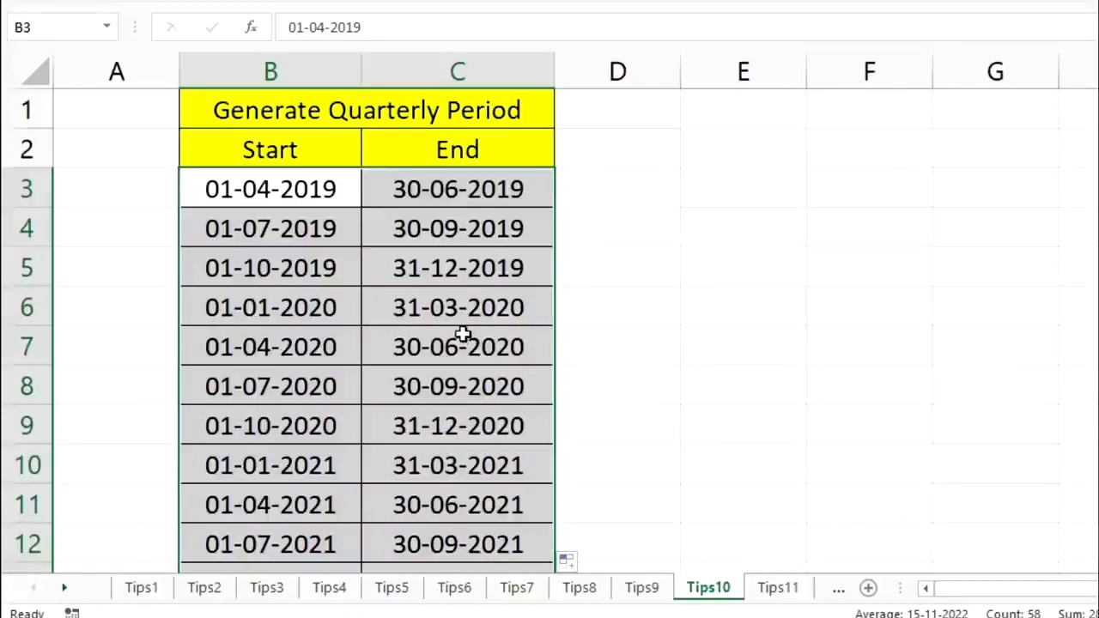
scroll(464, 335, down, 8)
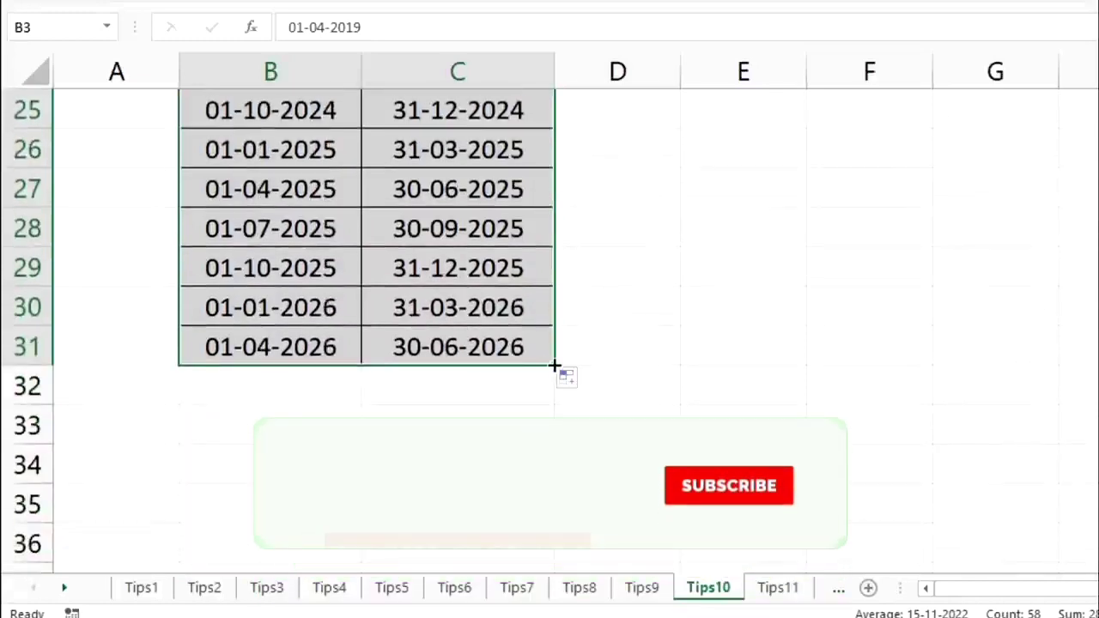
drag(555, 365, 519, 553)
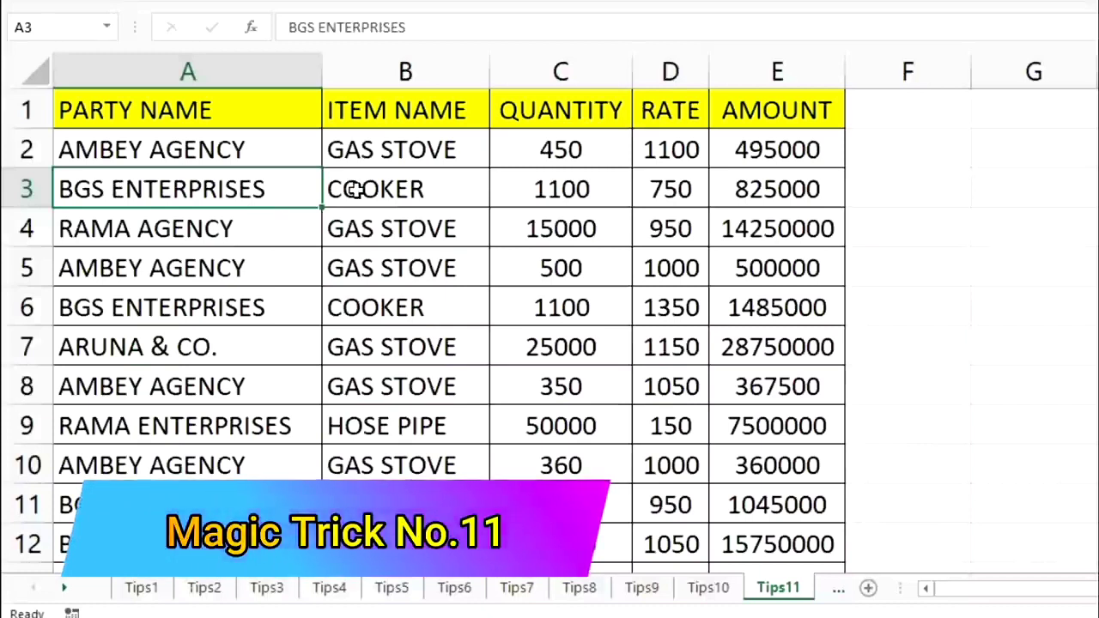
click(24, 189)
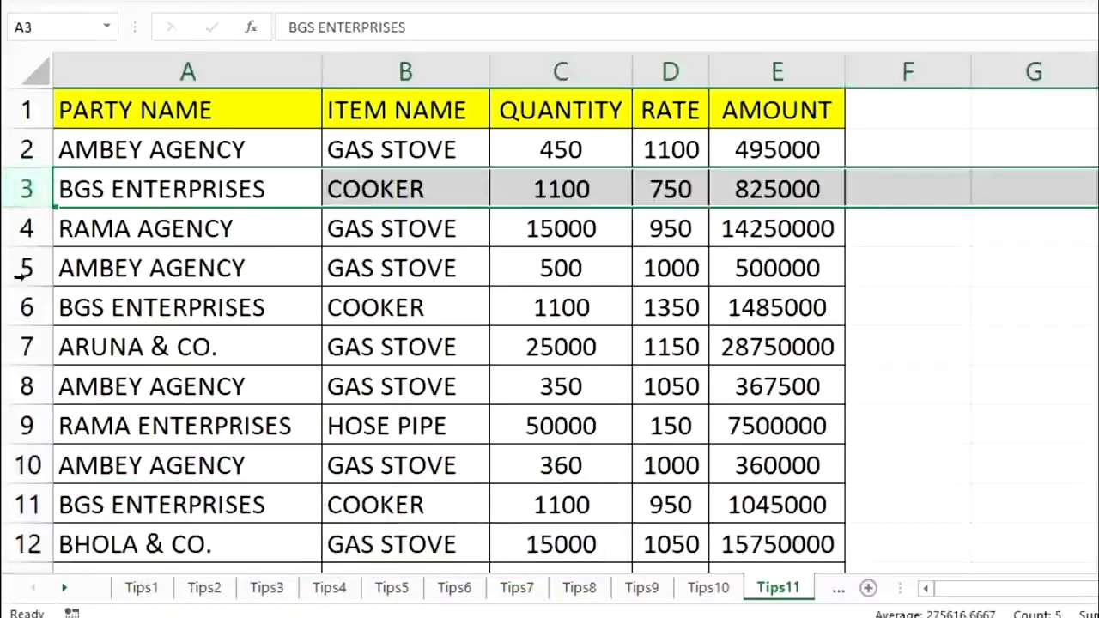
click(24, 271)
click(24, 345)
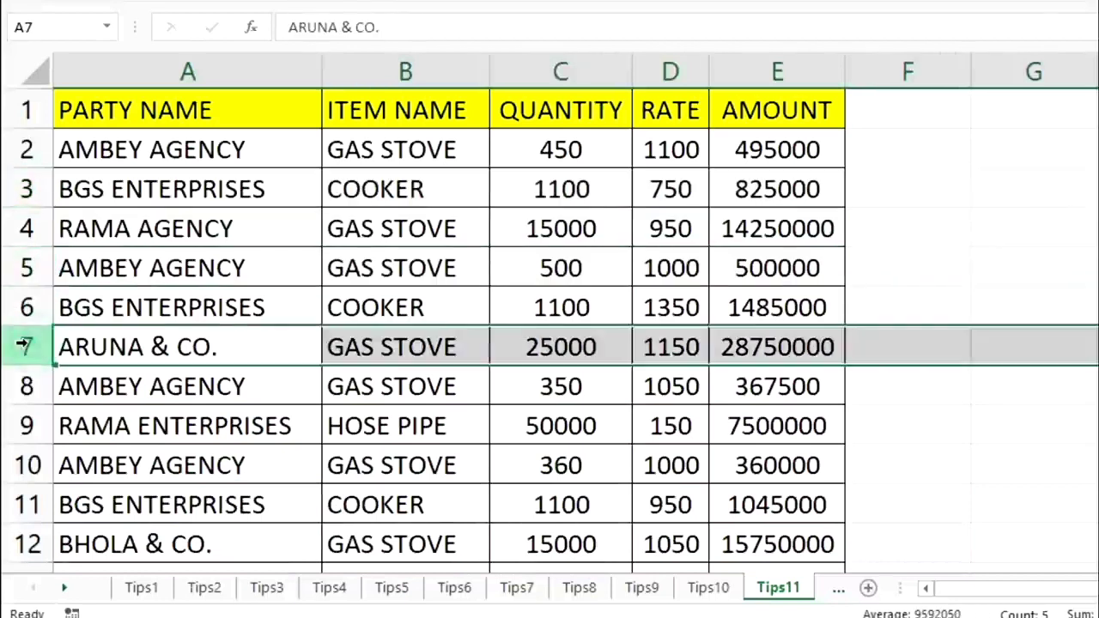
Insert a blank column before PARTY NAME on the Tips11 sheet and give it the header S.No in A1.
click(153, 60)
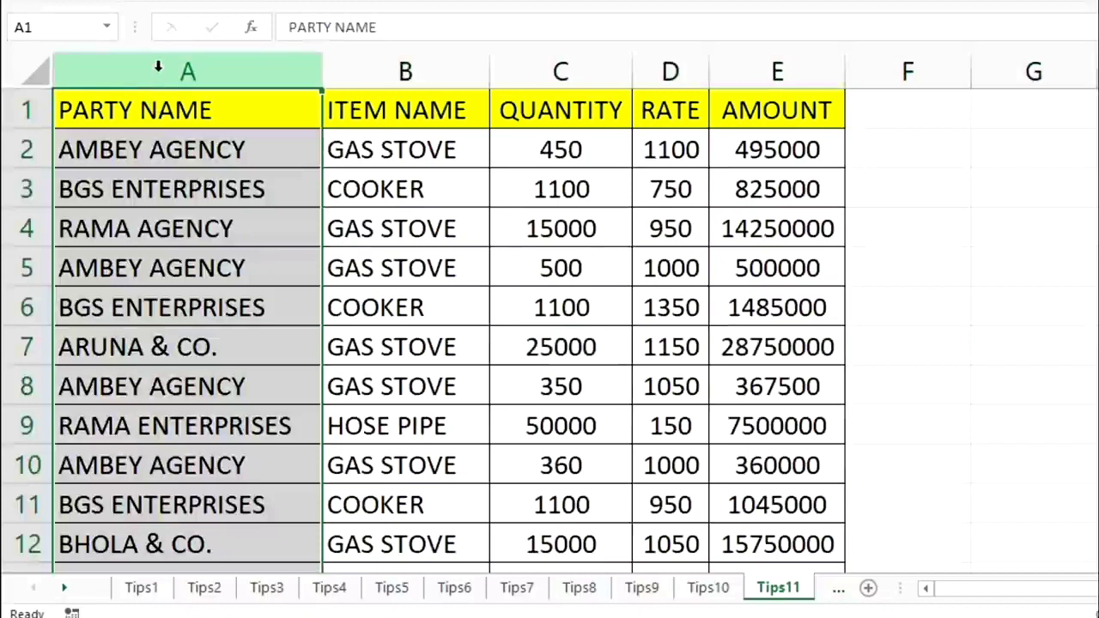
right_click(158, 67)
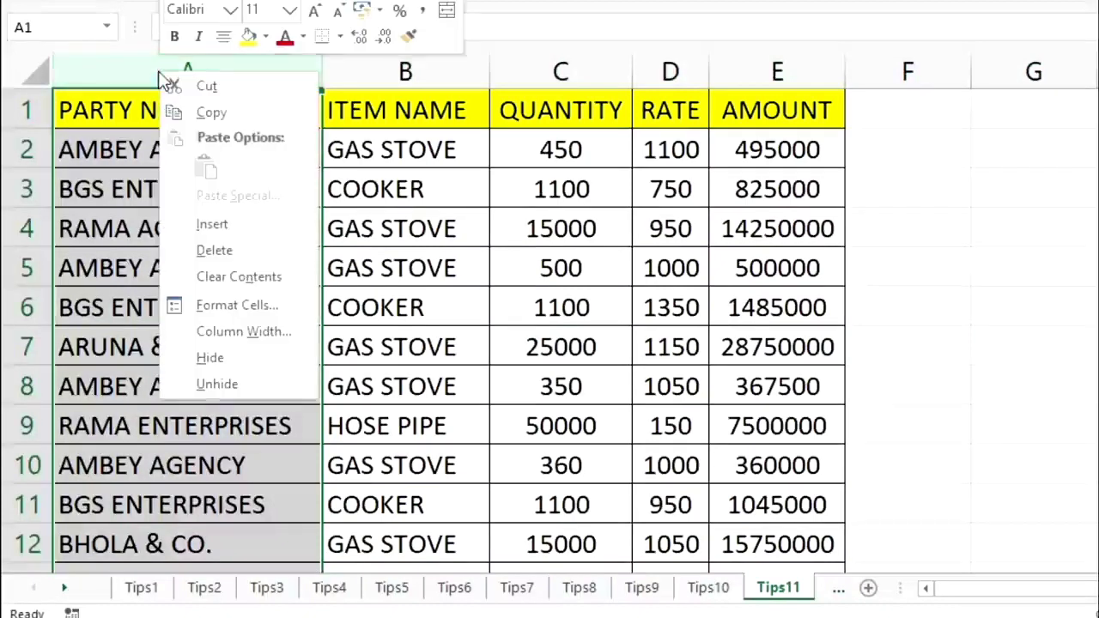
click(242, 233)
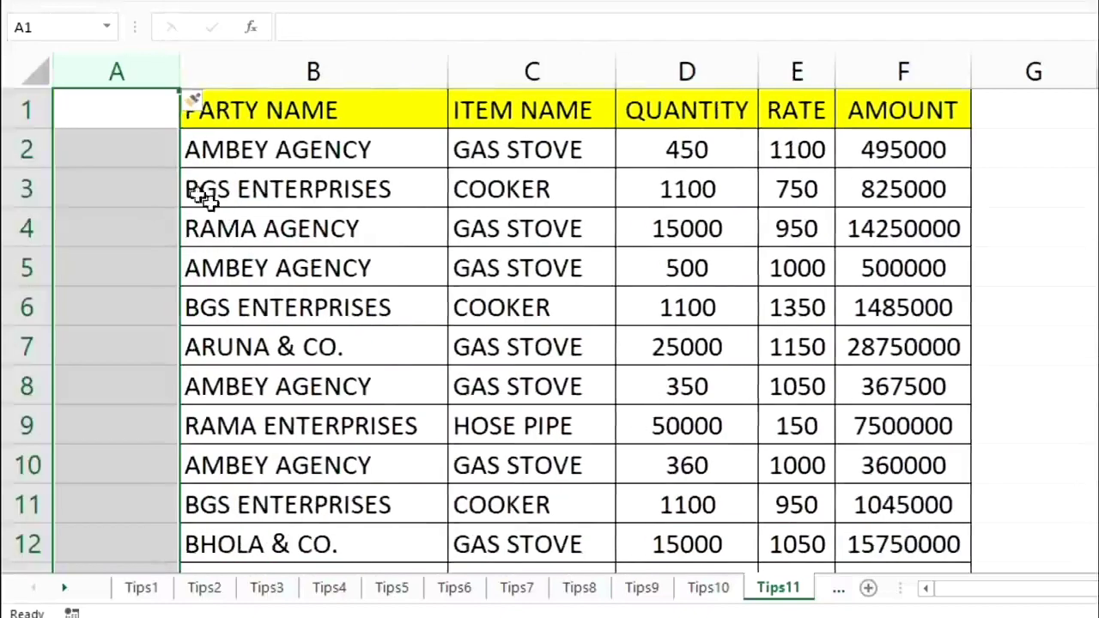
click(137, 127)
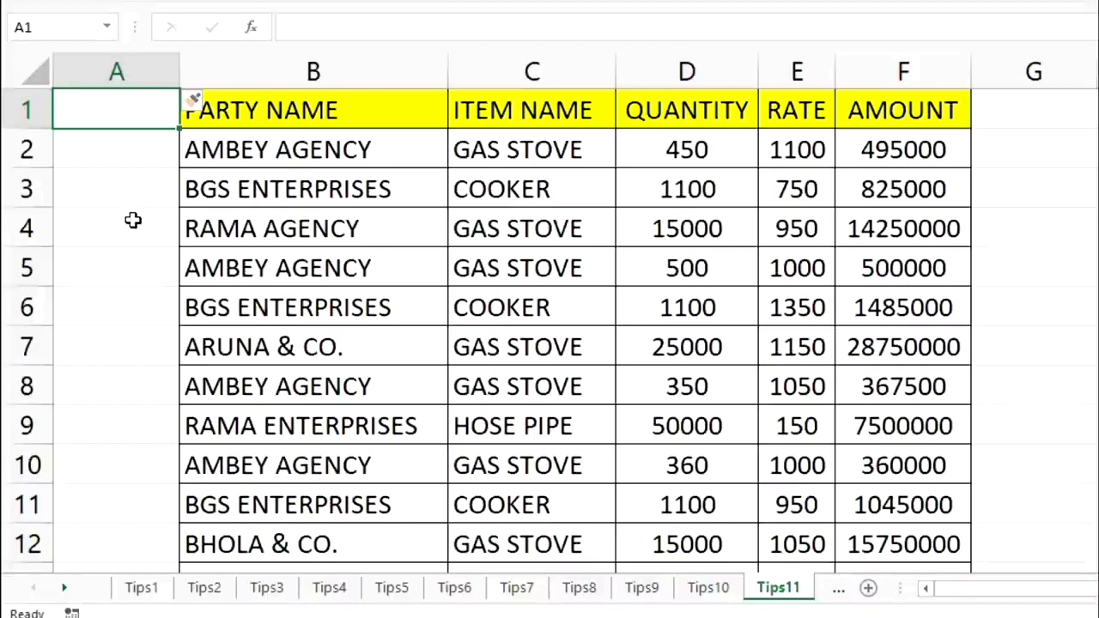
text(S.No)
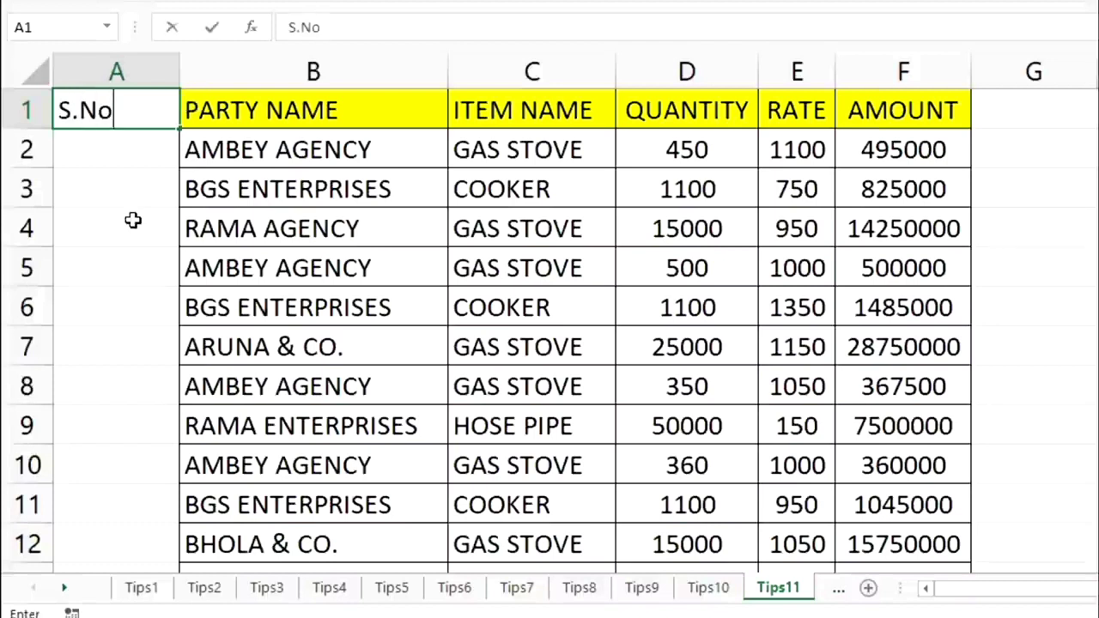
key(Return)
Enter 1 in A2 and 2 in A3, and autofill the serial numbers down to the table's last row.
text(1)
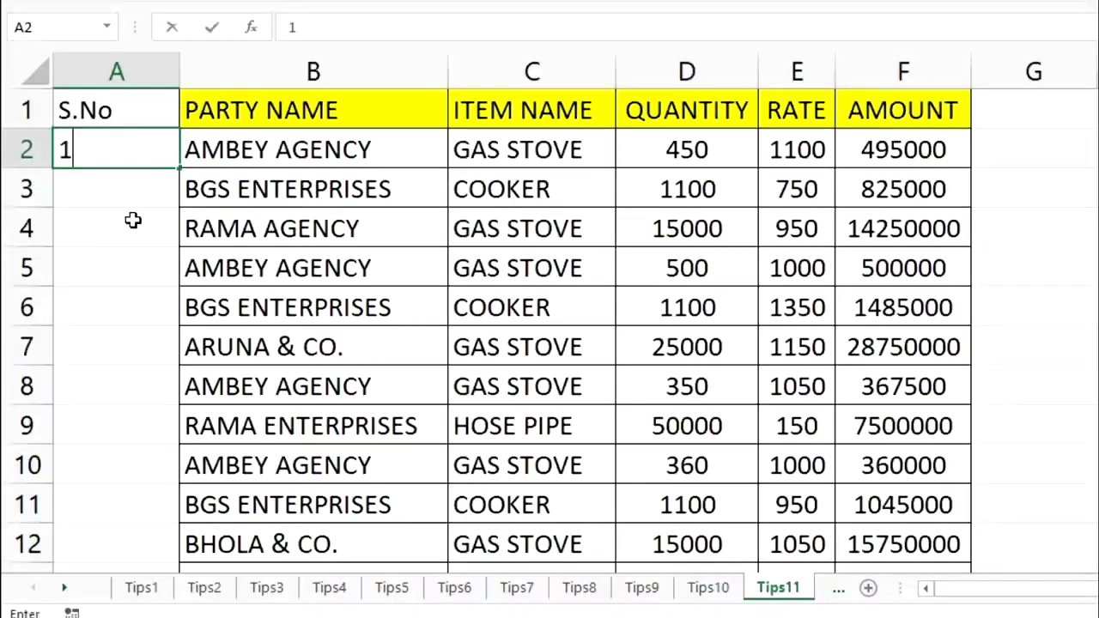
key(Return)
text(2)
key(Return)
drag(155, 148, 153, 196)
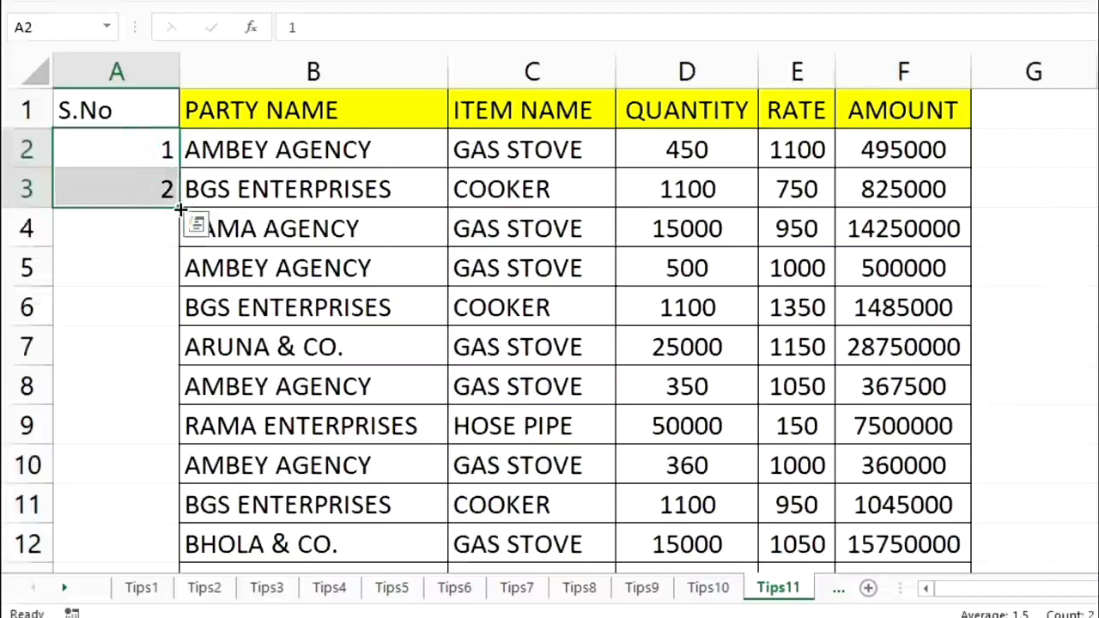
double_click(180, 208)
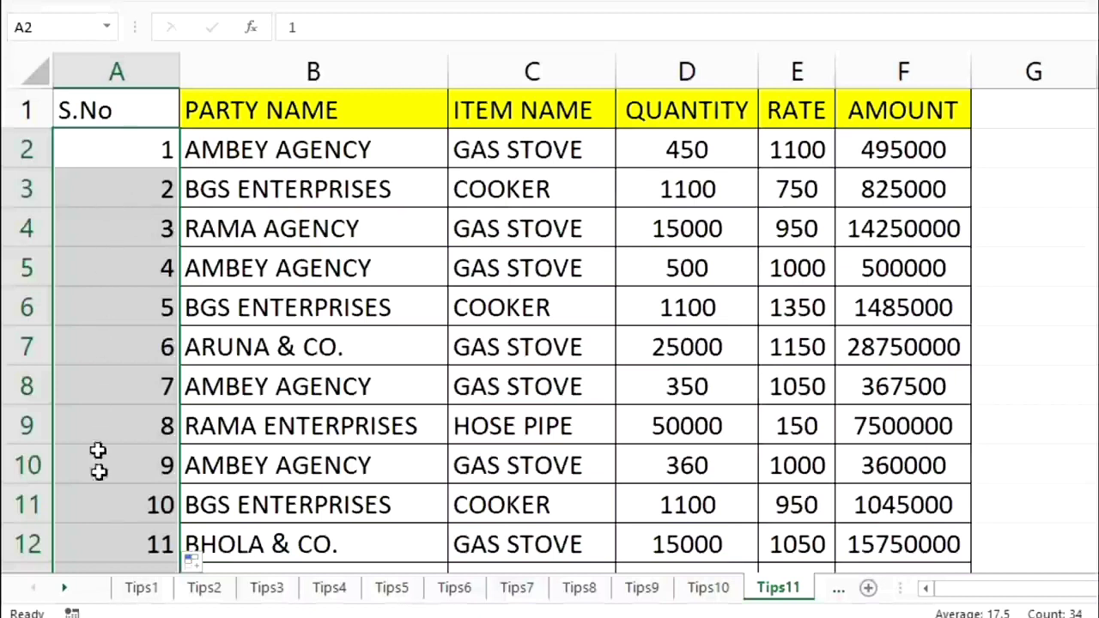
Copy the serial numbers in A2:A35 and paste them directly below the table, starting at A36.
scroll(108, 473, down, 4)
scroll(115, 436, down, 4)
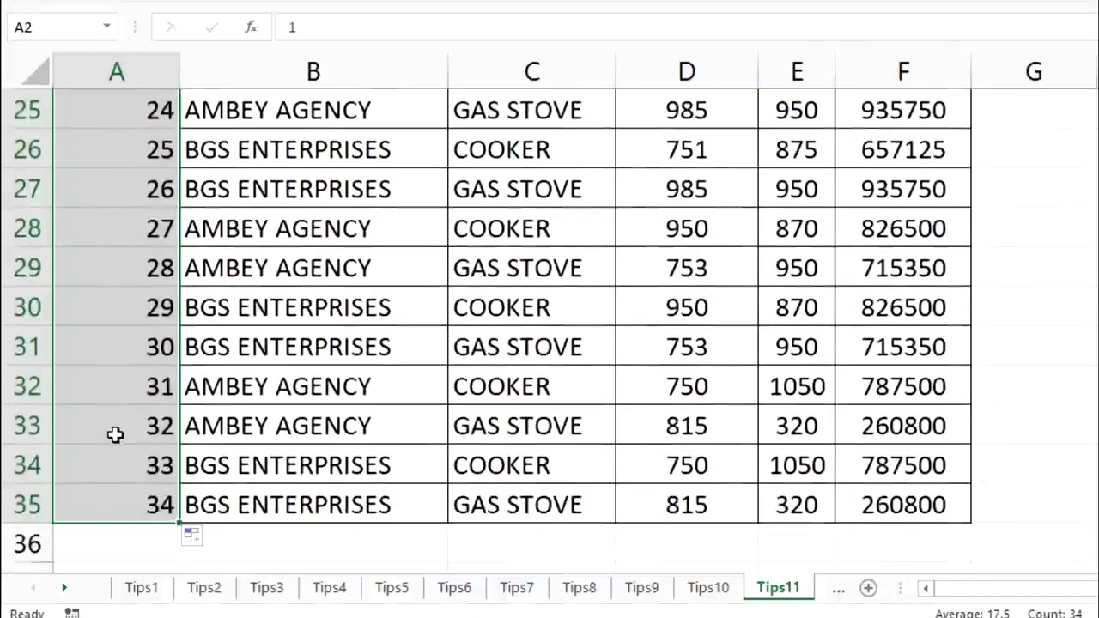
key(ctrl+c)
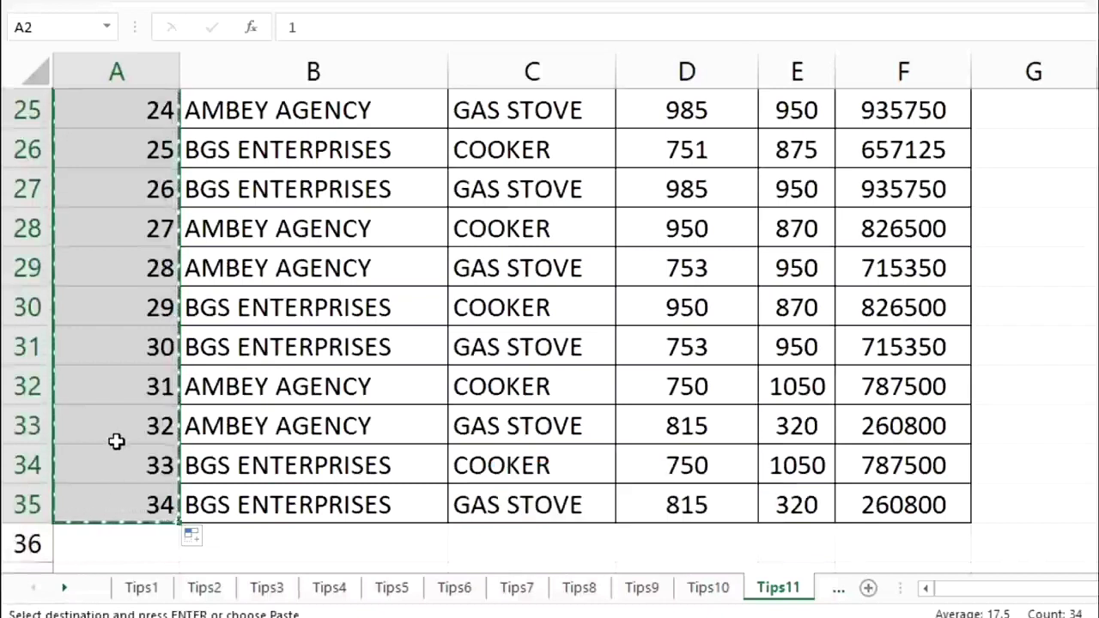
click(116, 544)
scroll(116, 544, down, 1)
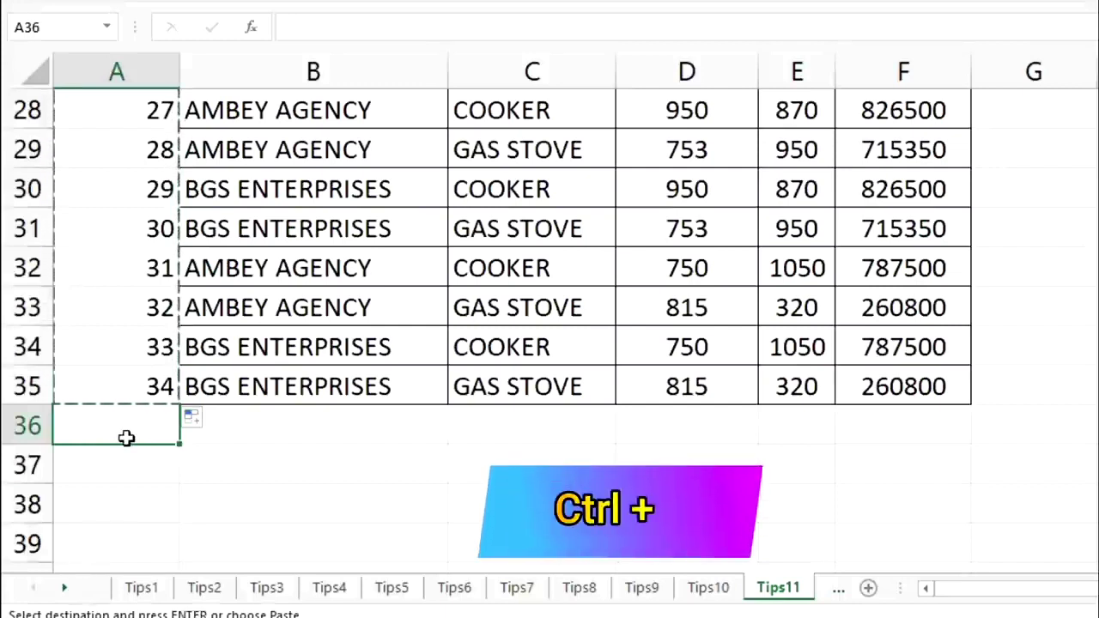
key(ctrl+v)
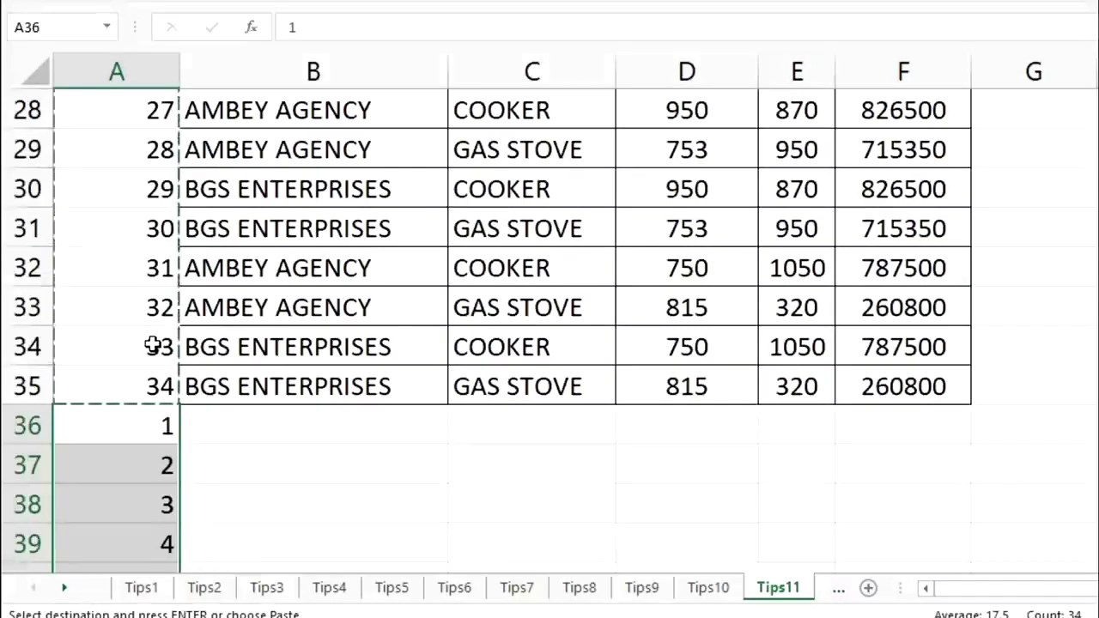
Turn on filters for the table's header row on the Tips11 sheet.
scroll(155, 335, up, 9)
click(284, 156)
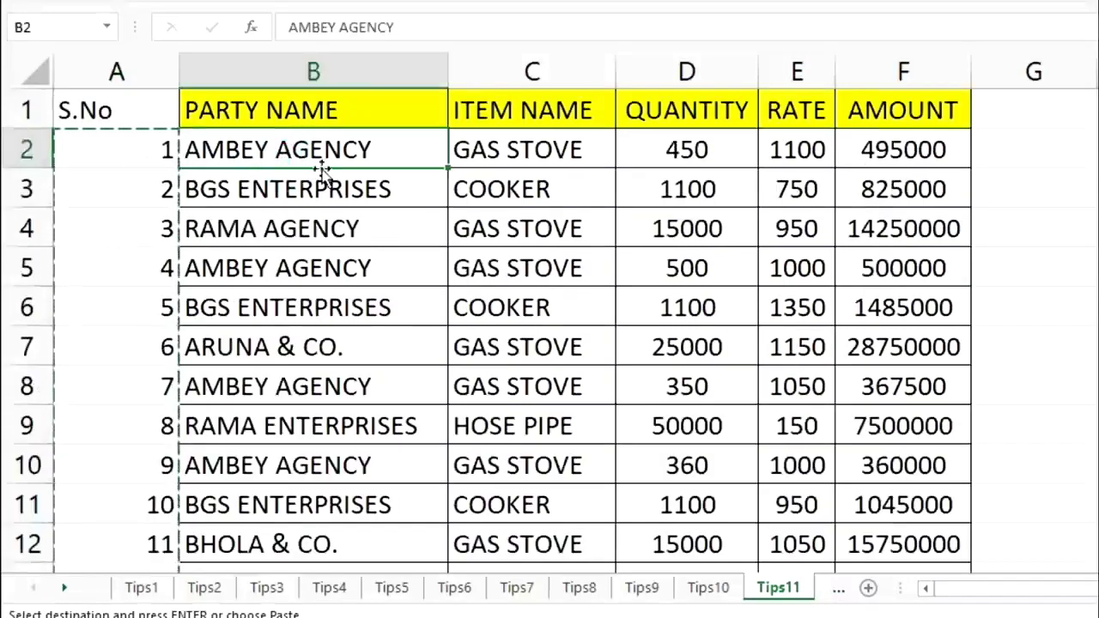
click(375, 103)
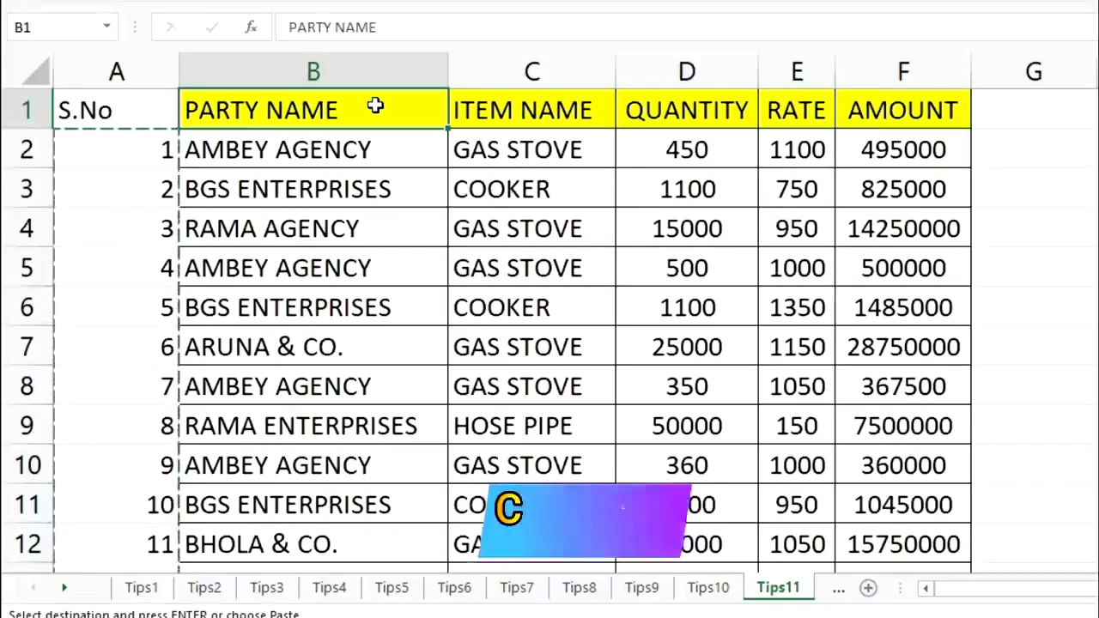
key(ctrl+shift+l)
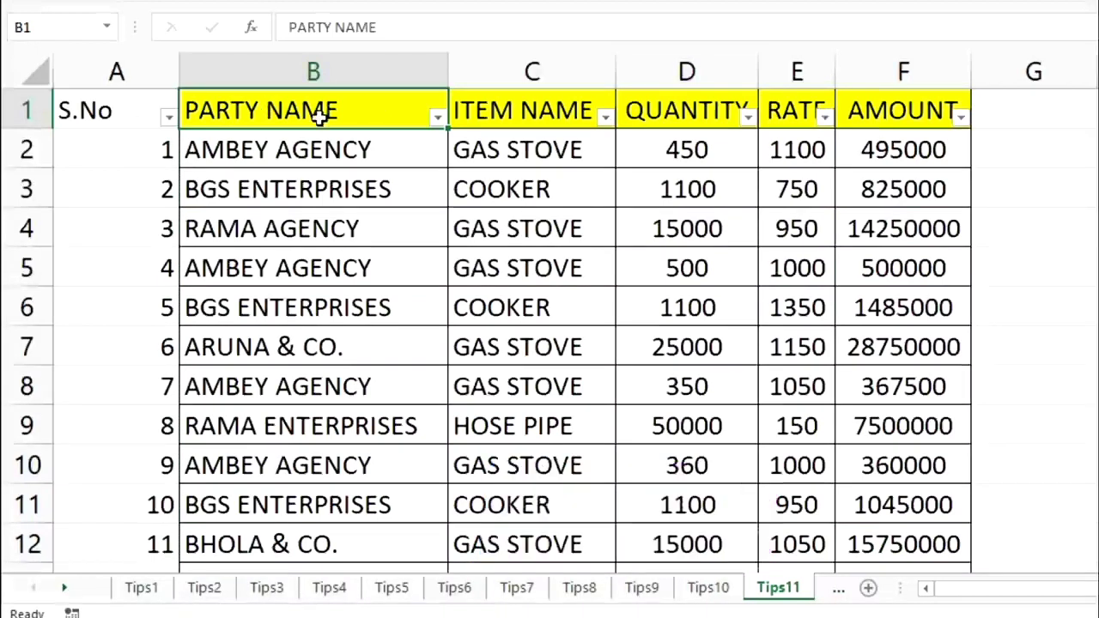
Sort the table by the S.No column from smallest to largest.
click(126, 105)
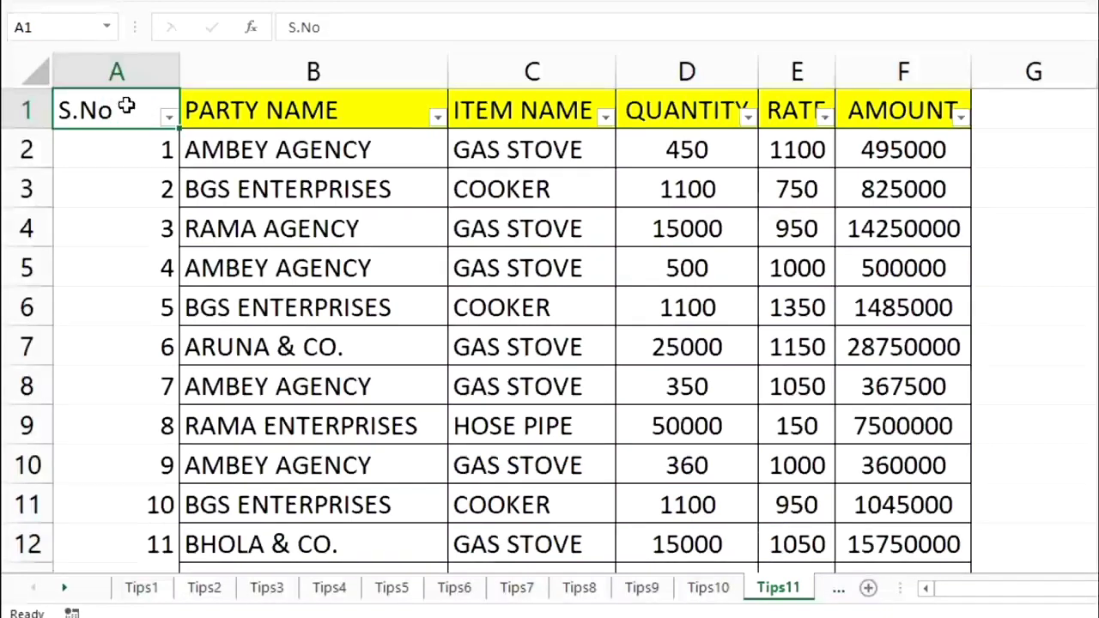
click(169, 118)
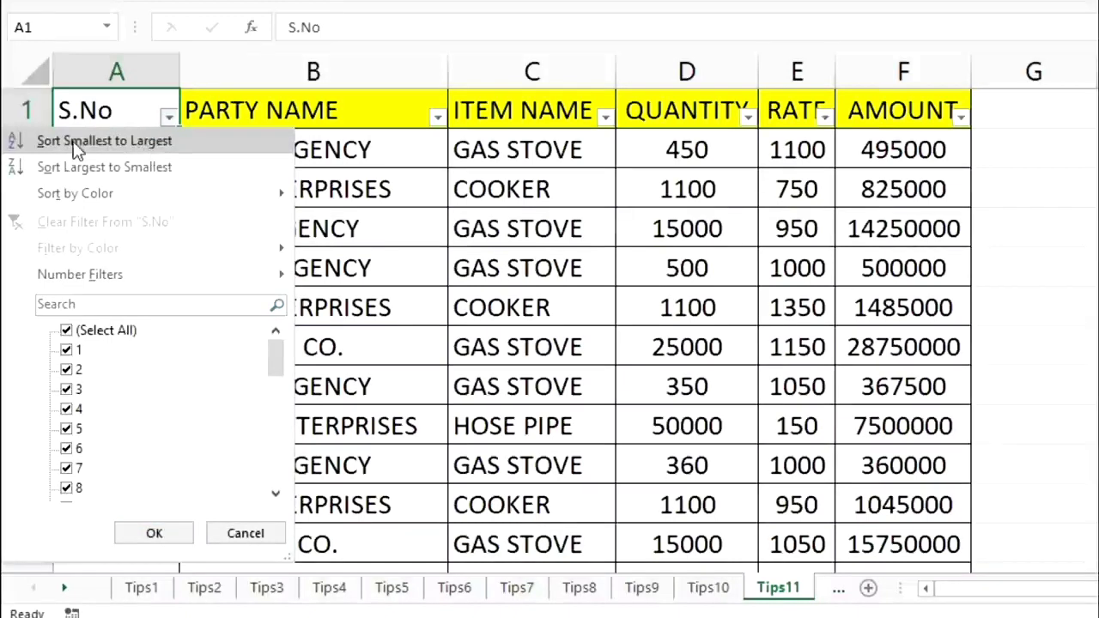
click(212, 152)
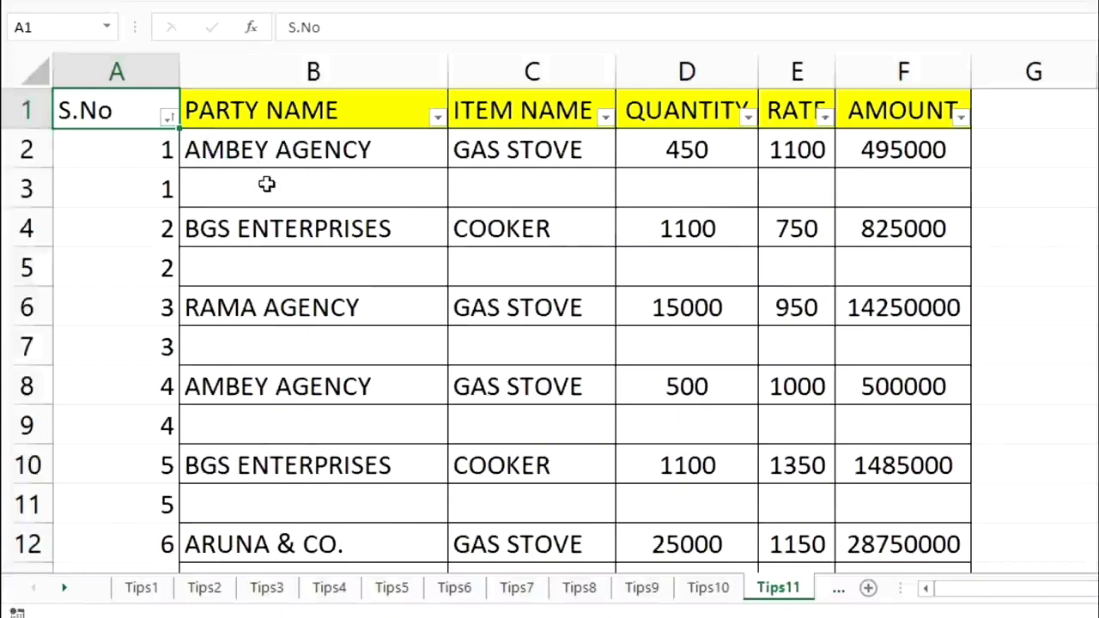
Examine the alternate rows 3, 5 and 7 by selecting their cells under the item columns one row at a time.
click(266, 184)
click(533, 194)
drag(286, 190, 777, 192)
drag(316, 267, 886, 273)
drag(315, 349, 877, 348)
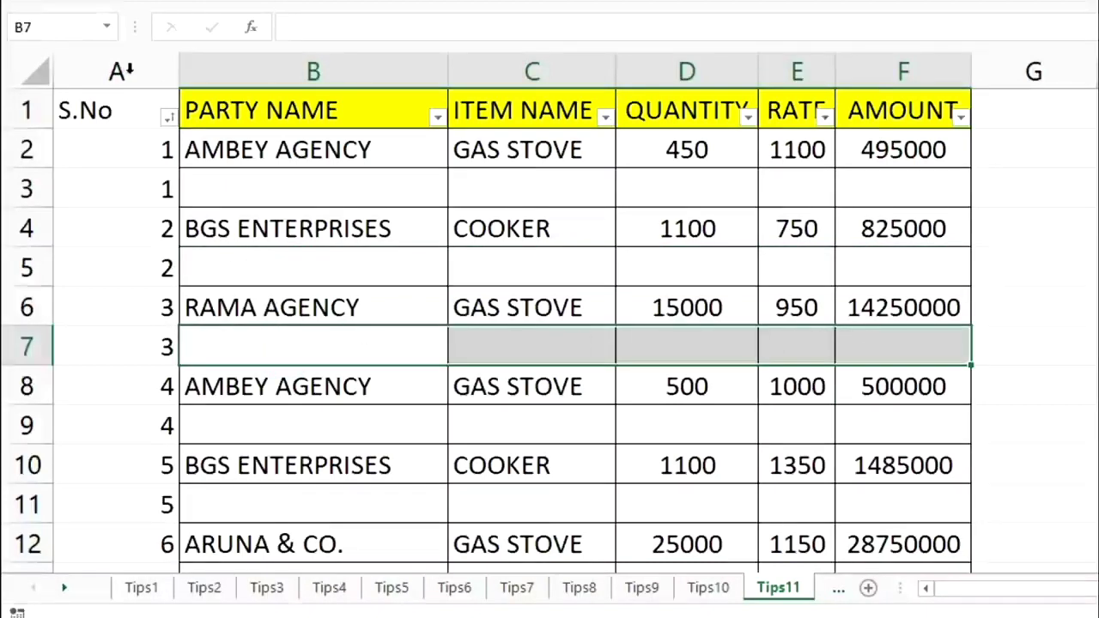
Delete the S.No helper column A from the Tips11 sheet.
click(125, 72)
right_click(124, 72)
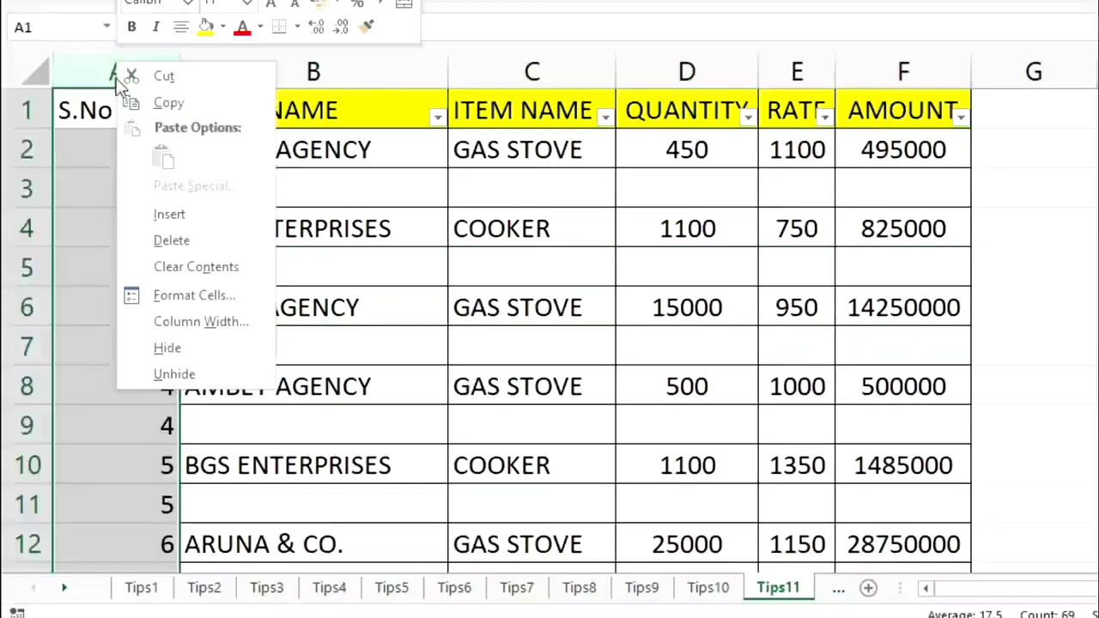
click(170, 241)
click(427, 275)
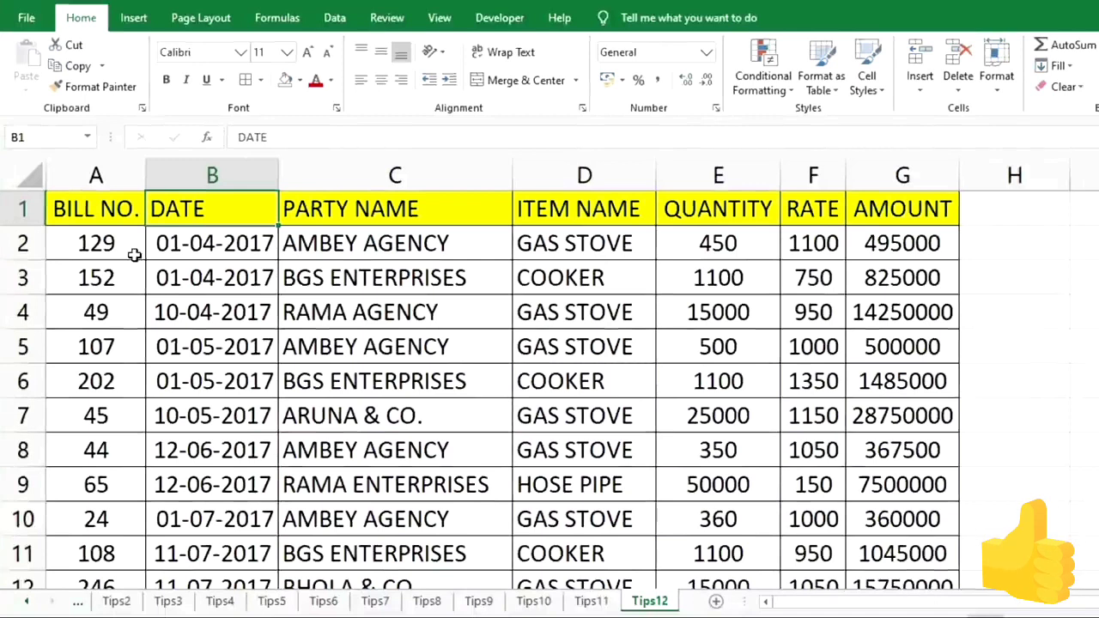
Insert a blank column before BILL NO. on the Tips12 sheet and give it the header S.No. in A1.
click(111, 169)
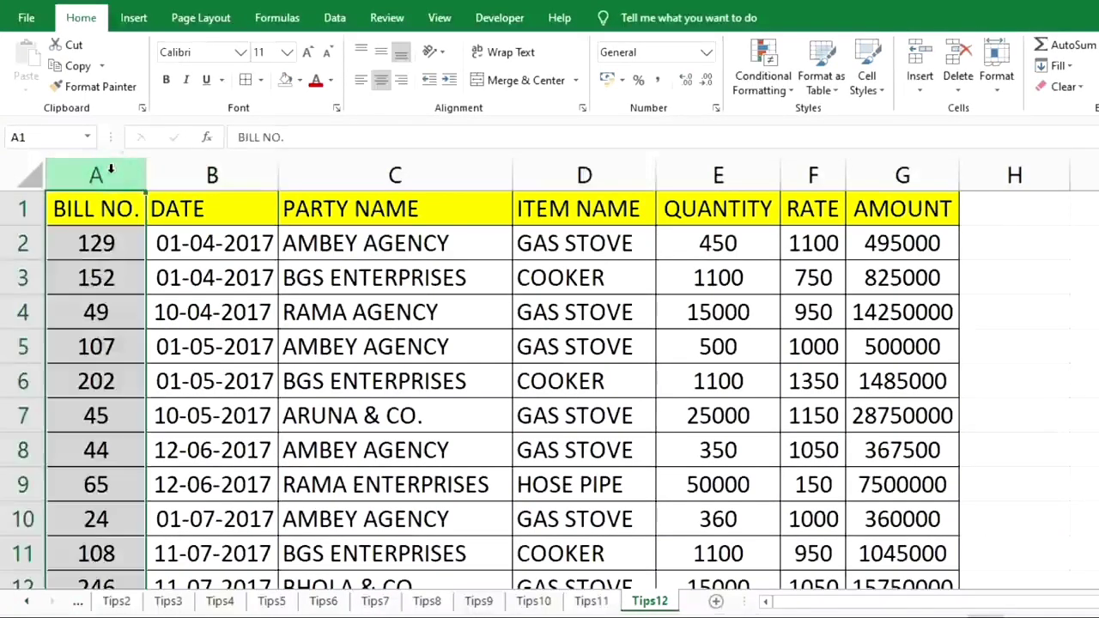
right_click(111, 172)
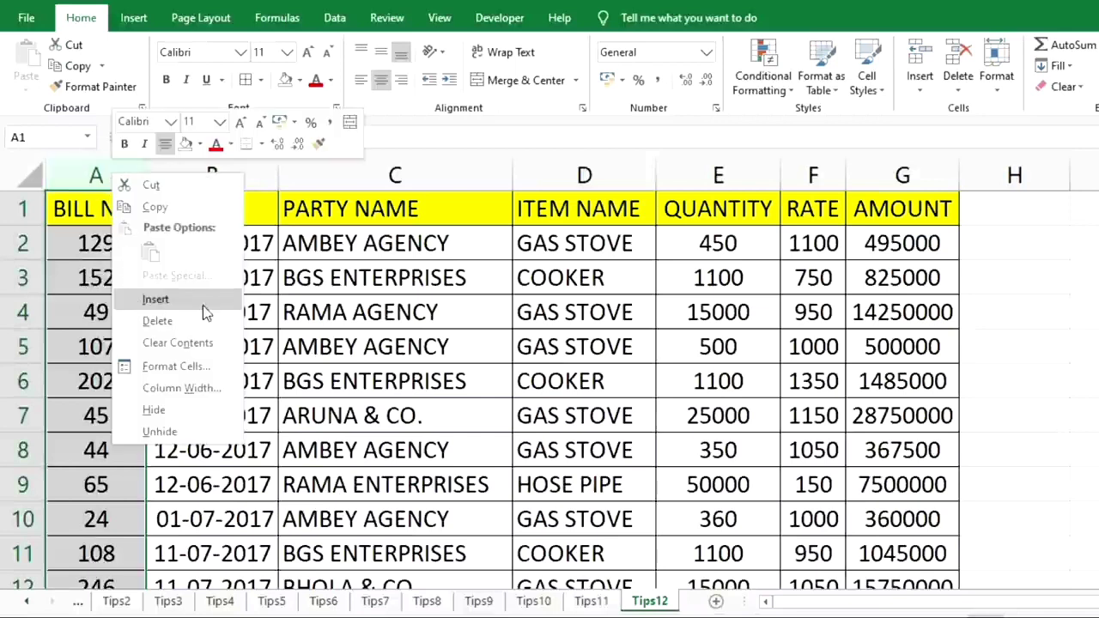
click(201, 305)
click(105, 213)
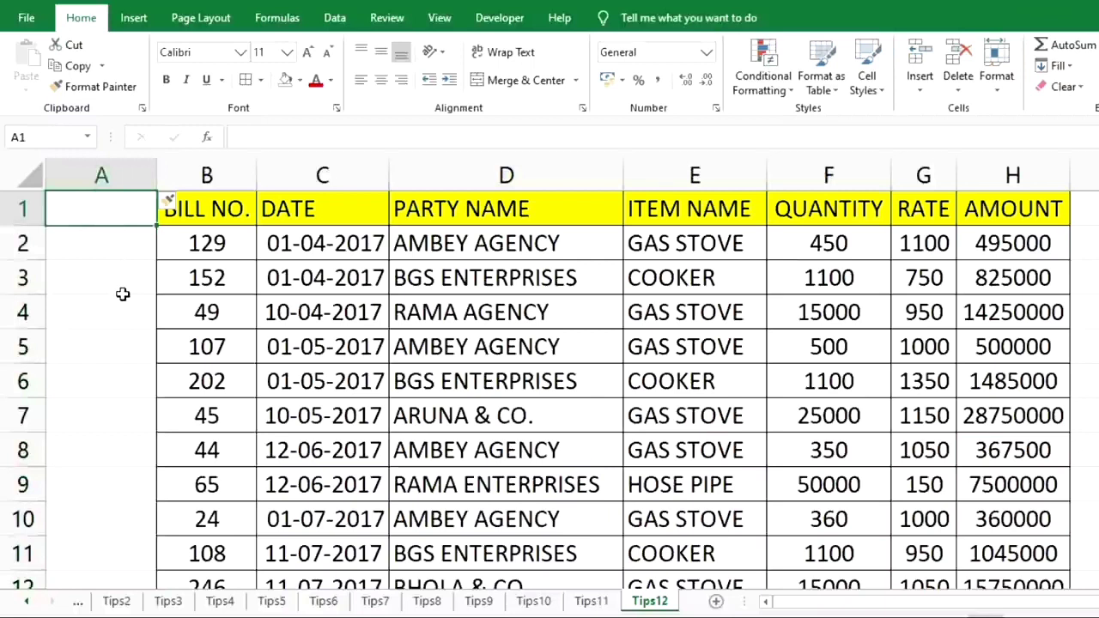
text(S.No.)
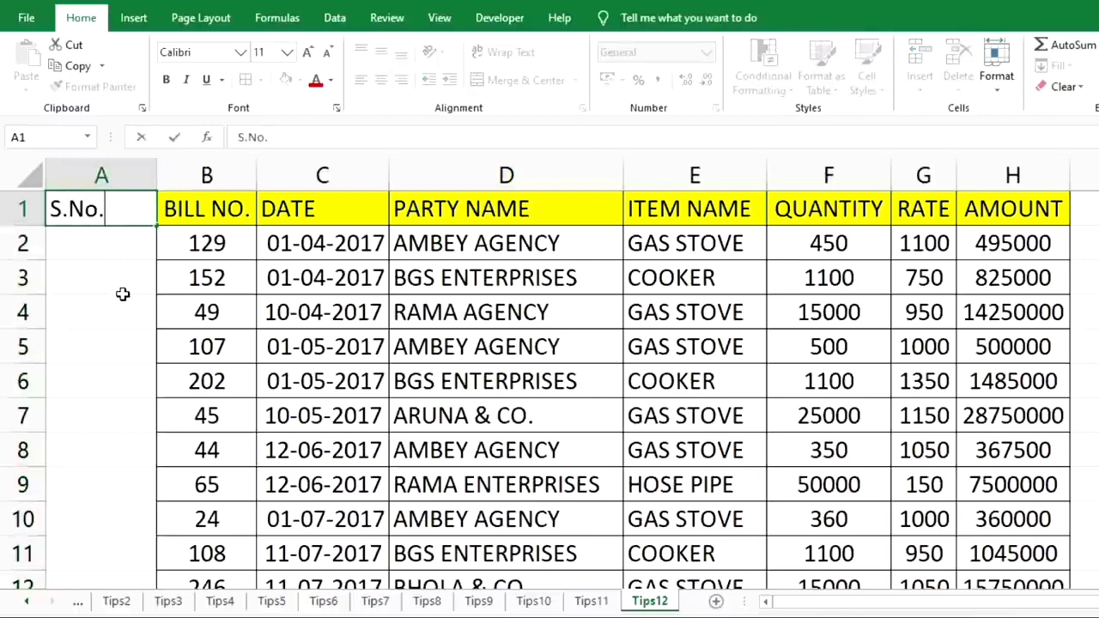
key(Return)
Autofill serial numbers down the table from 1 in A2 and 2 in A3, and centre them with cell borders.
text(1)
key(Return)
text(2)
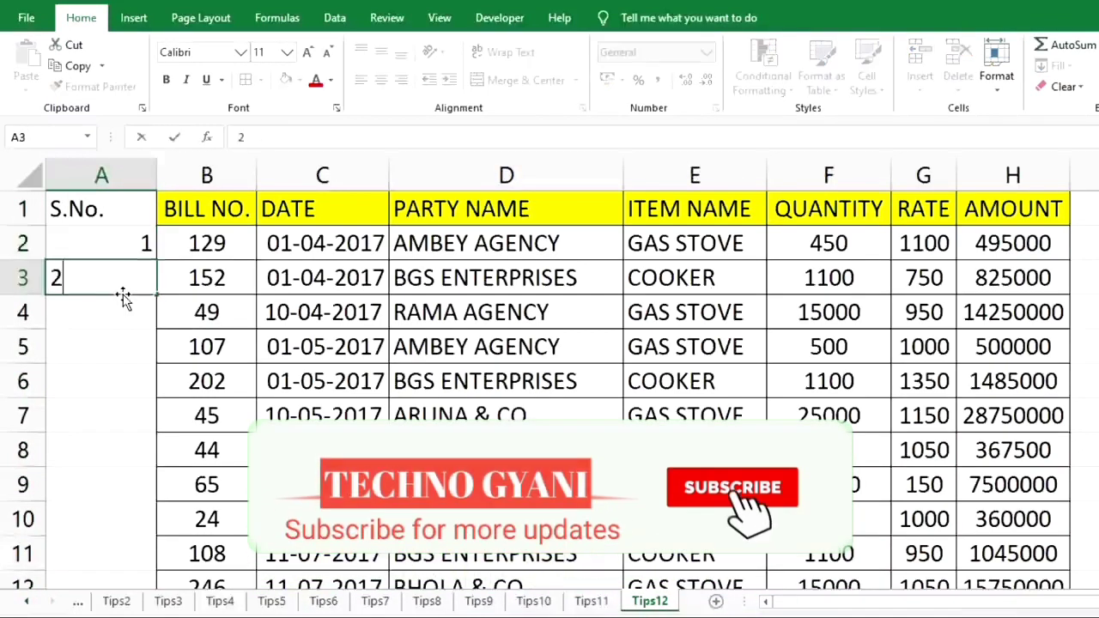
key(Return)
drag(108, 240, 117, 287)
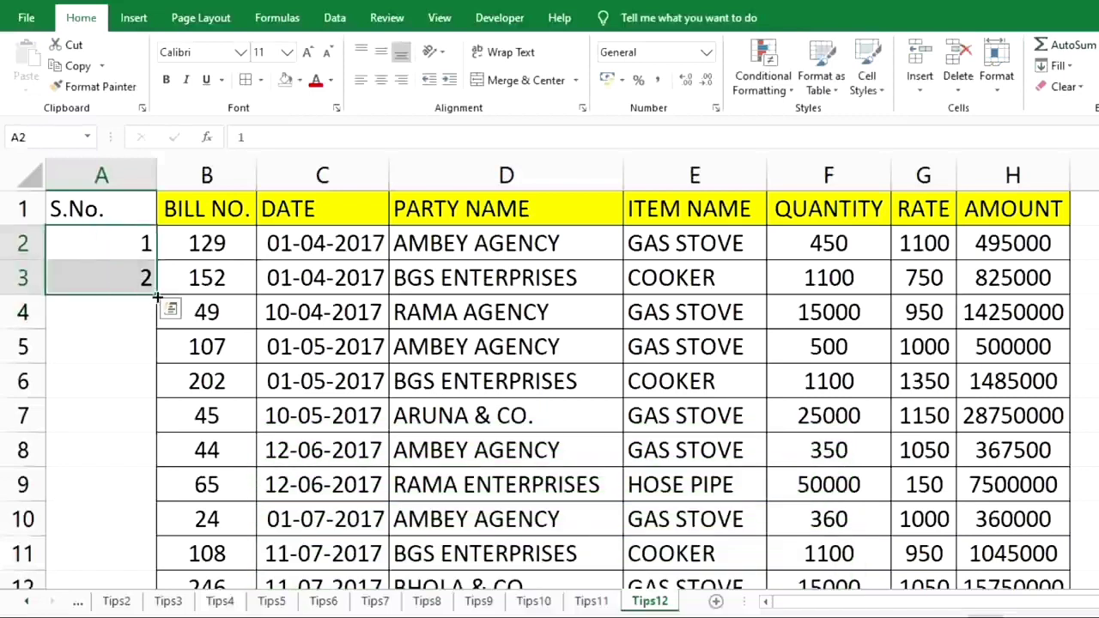
double_click(157, 296)
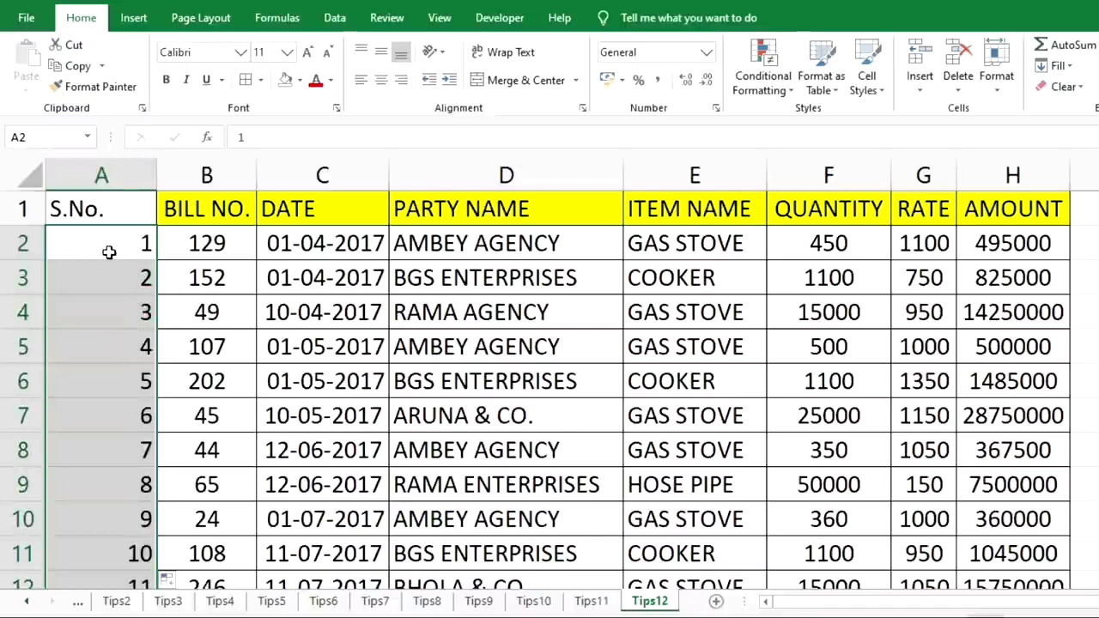
click(376, 81)
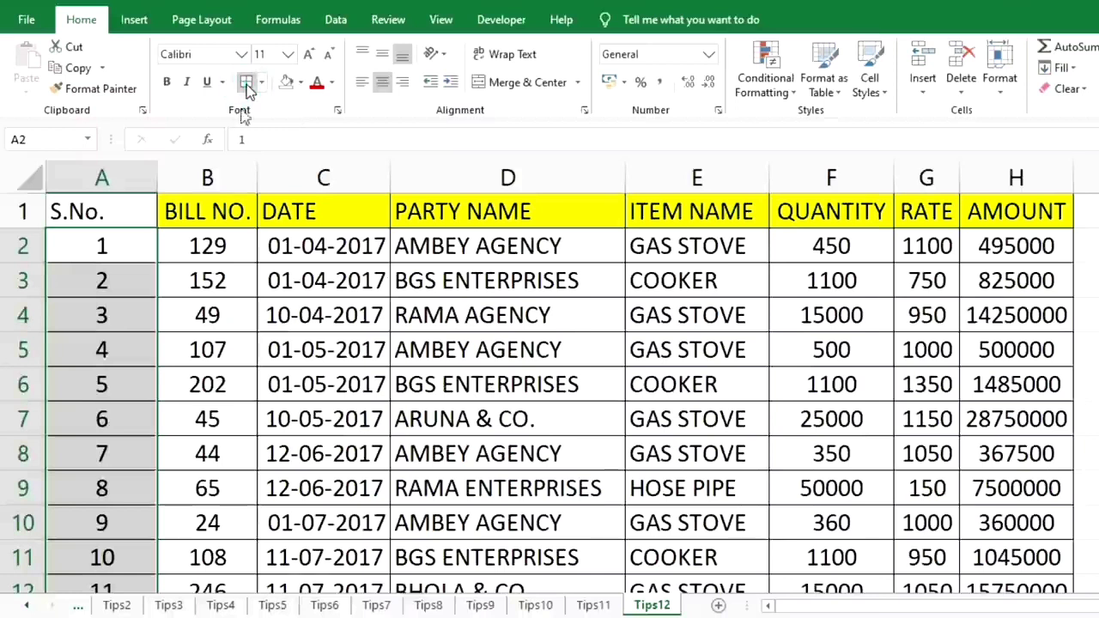
Turn on filters for the header row of the Tips12 table.
click(221, 247)
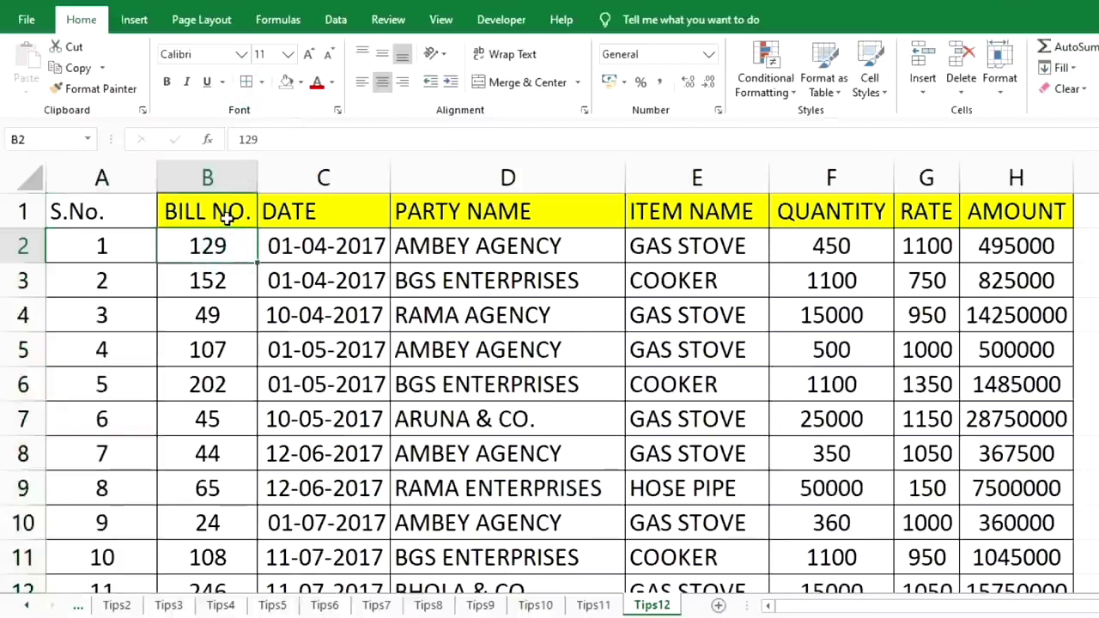
click(217, 211)
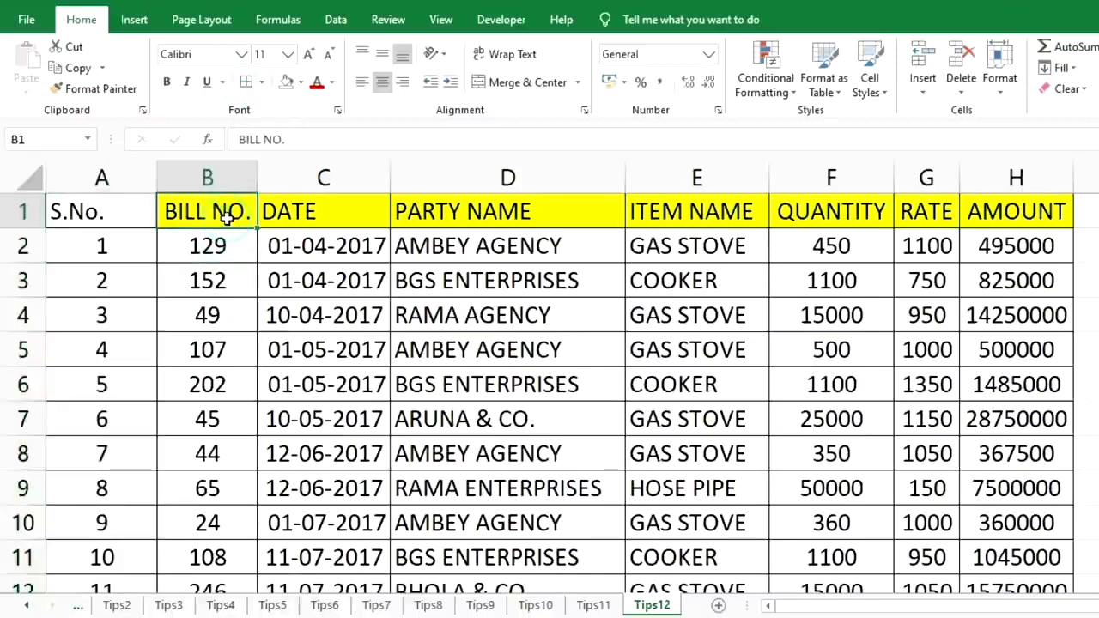
click(329, 211)
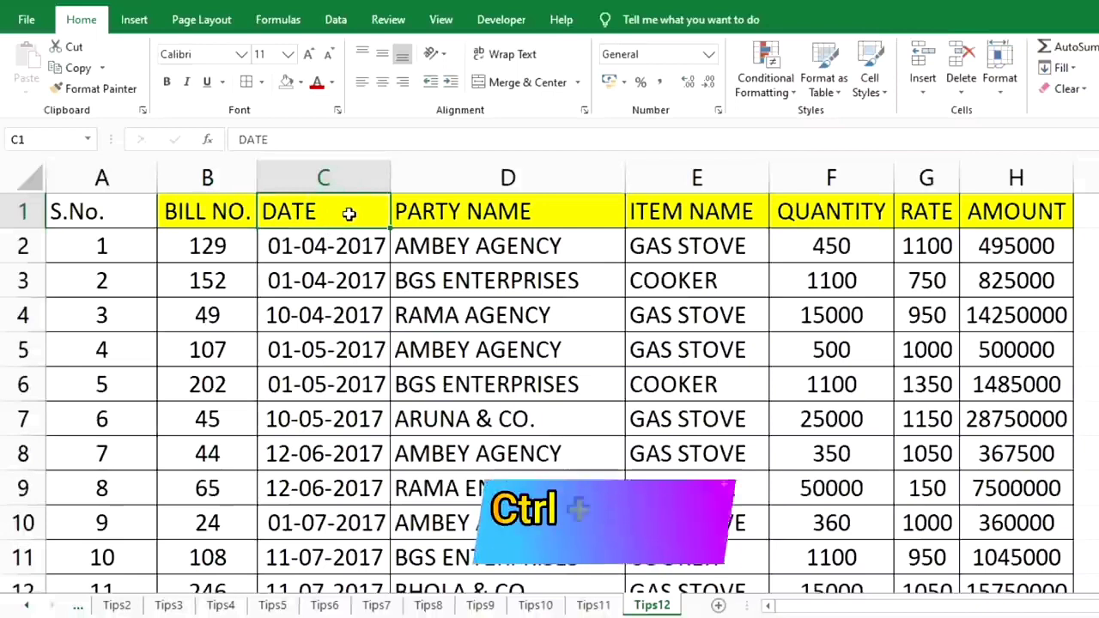
key(ctrl+shift+l)
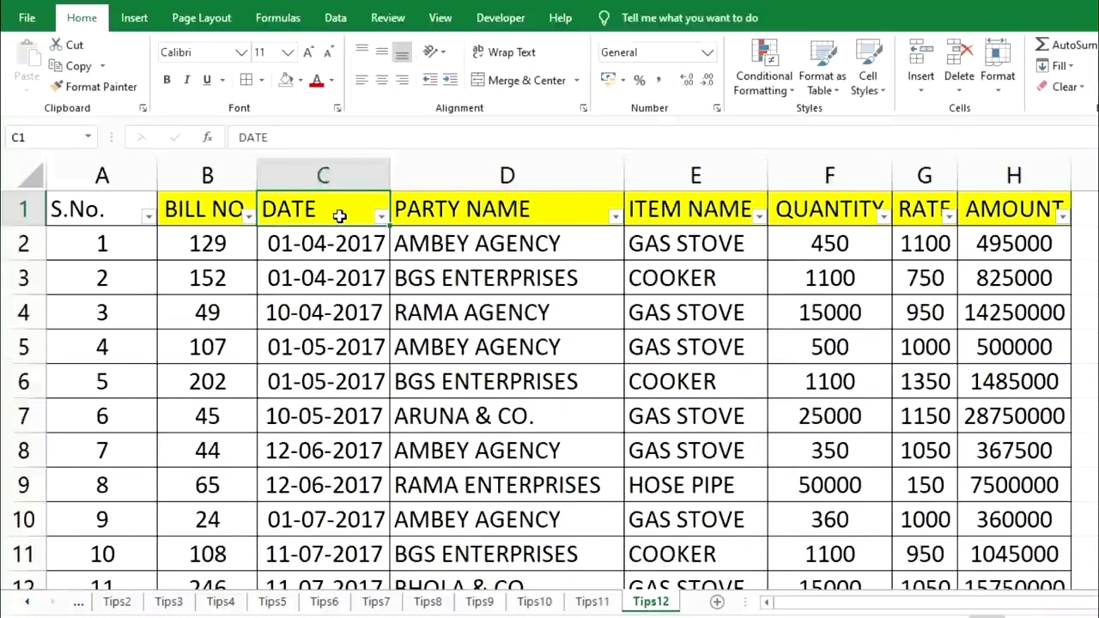
Sort the table by PARTY NAME from A to Z and look through the sorted names.
click(569, 213)
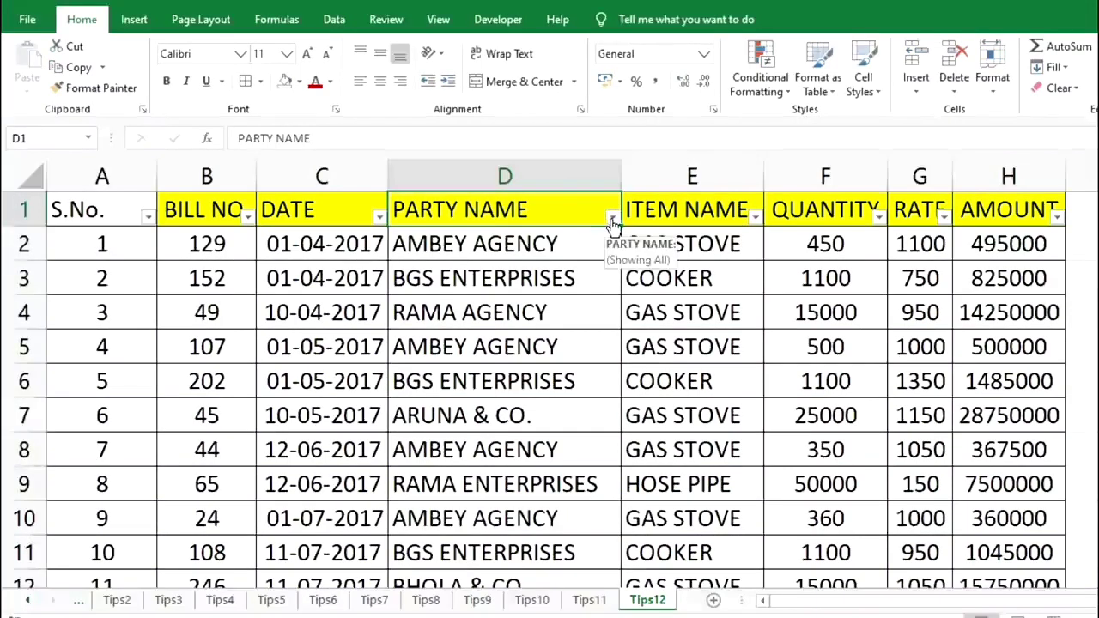
click(613, 218)
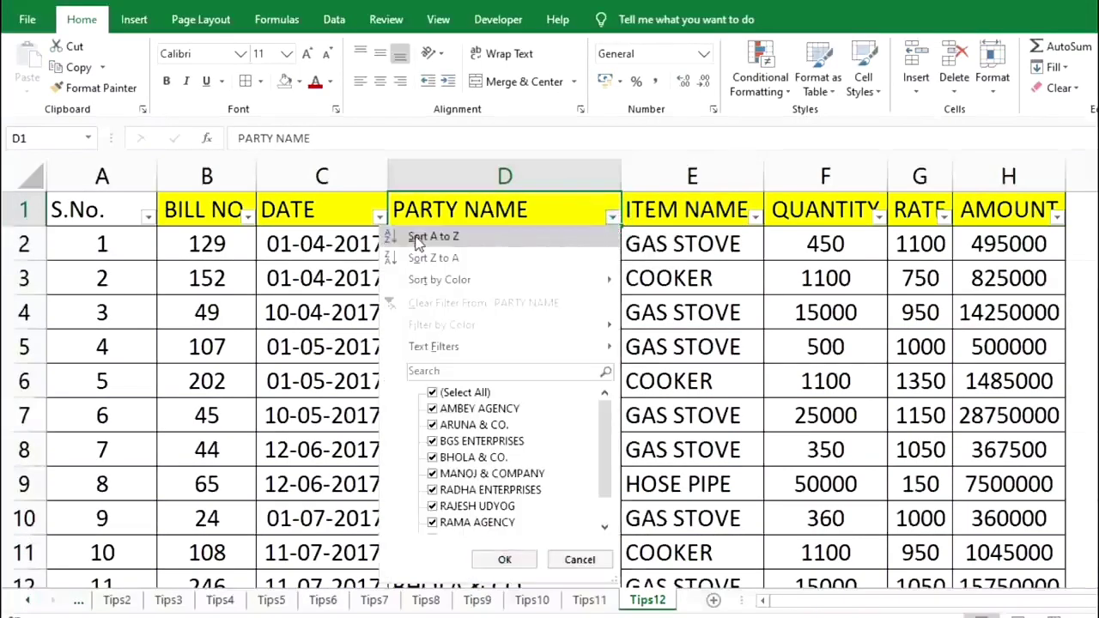
click(487, 243)
drag(483, 246, 522, 538)
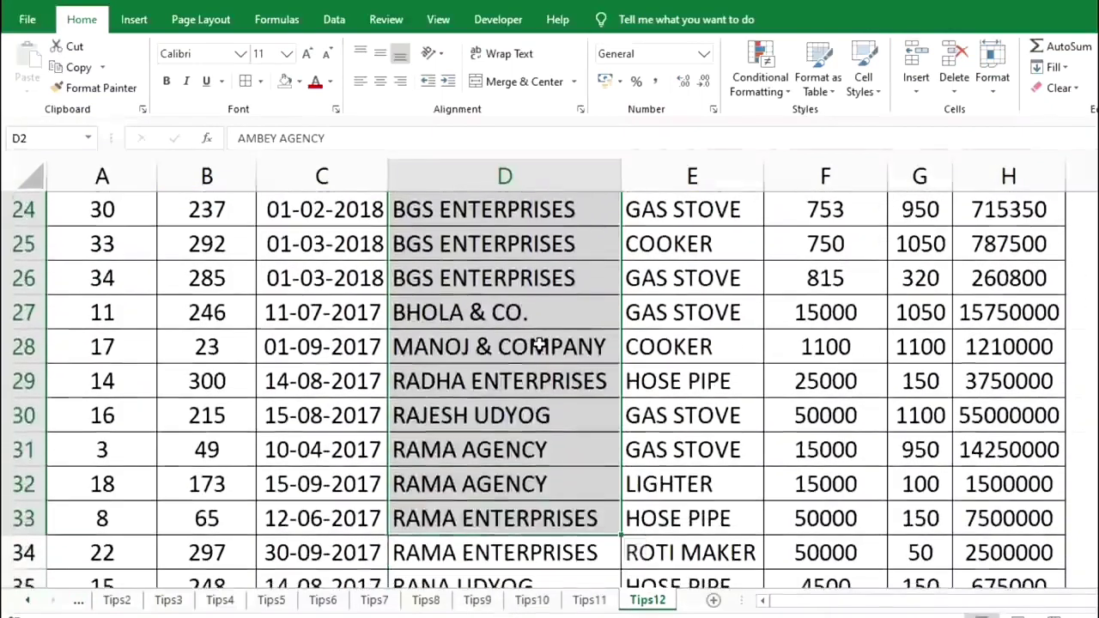
scroll(538, 344, up, 8)
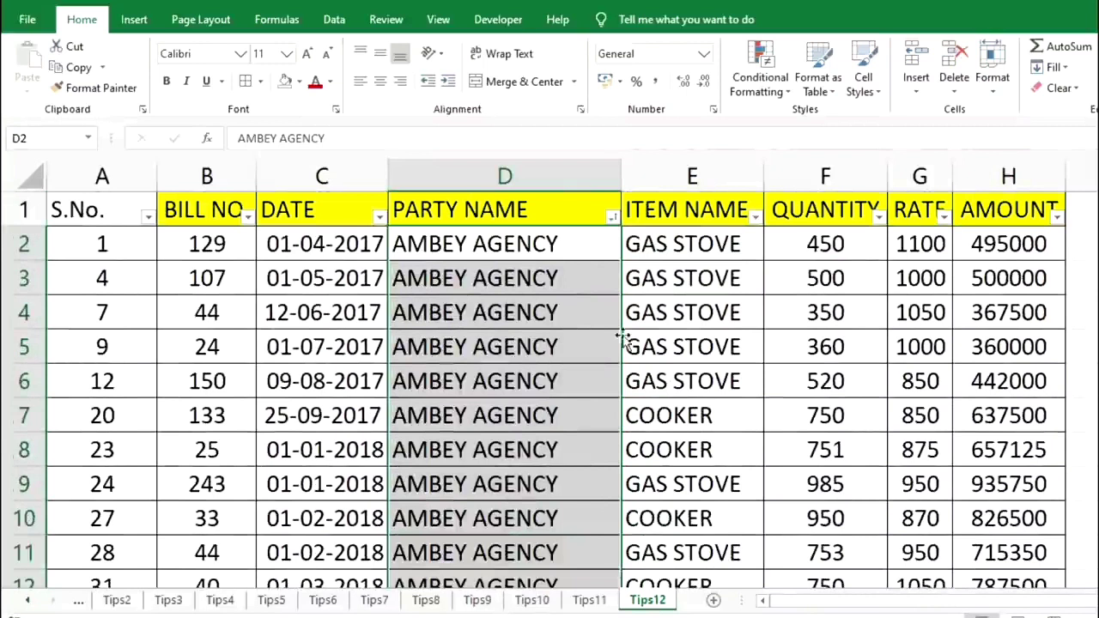
Sort the table by ITEM NAME from A to Z and look through the sorted items.
click(755, 218)
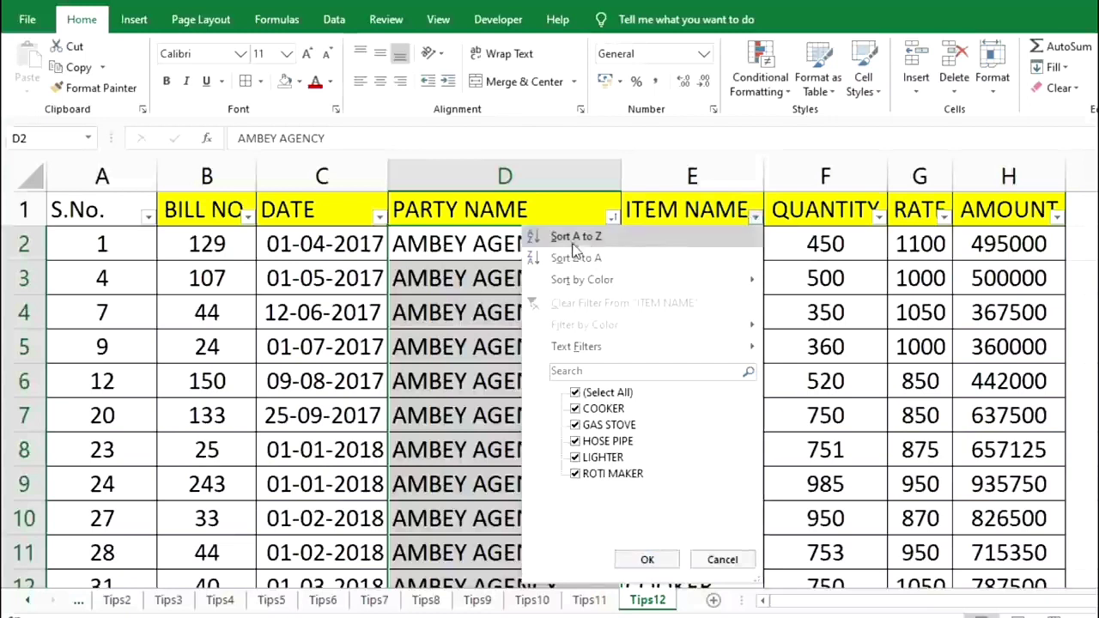
click(650, 244)
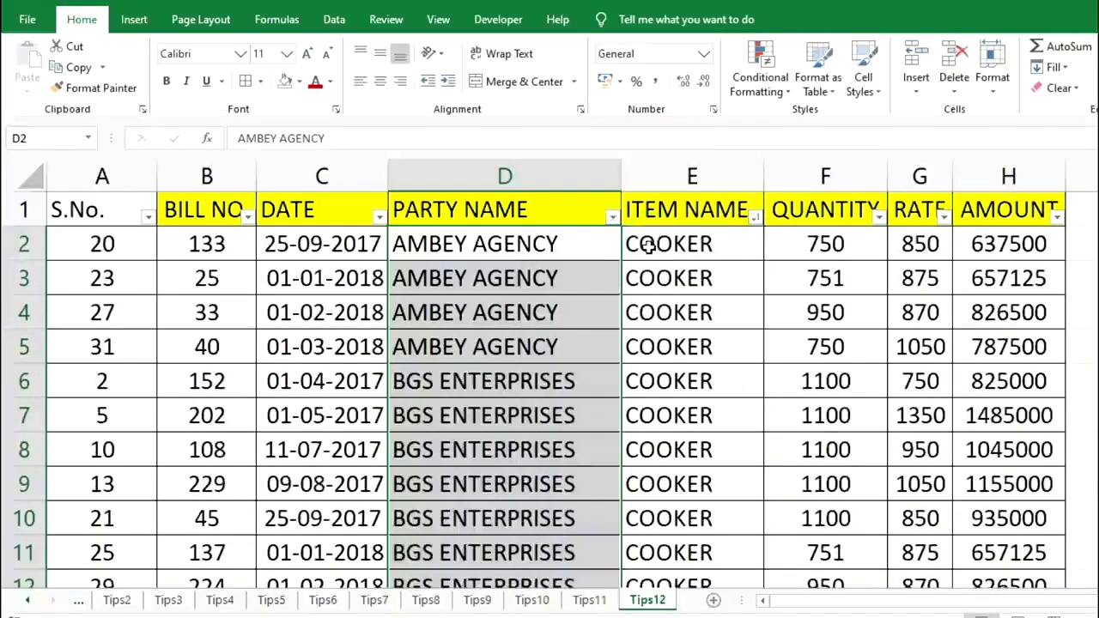
drag(658, 244, 712, 593)
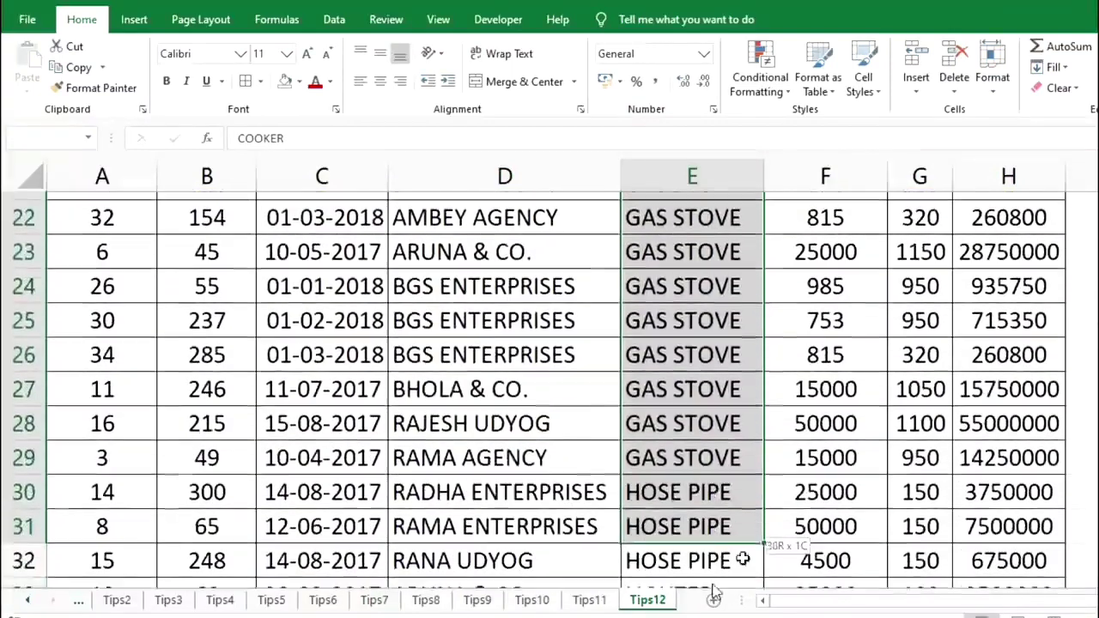
scroll(912, 449, up, 7)
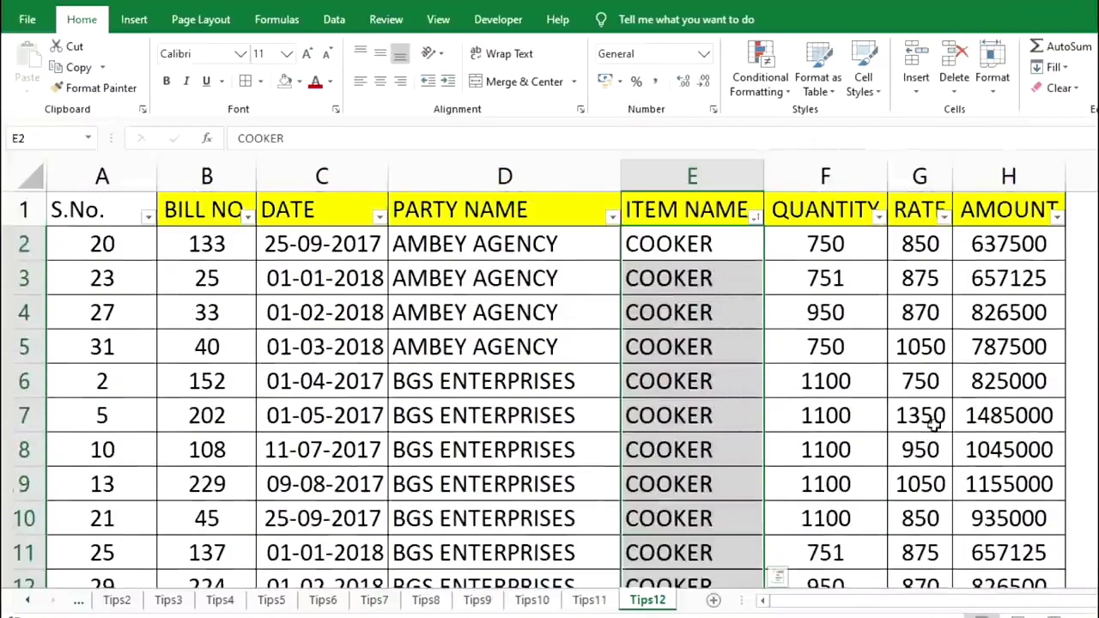
Sort the table by AMOUNT from smallest to largest and select the first amount in H2.
click(1057, 217)
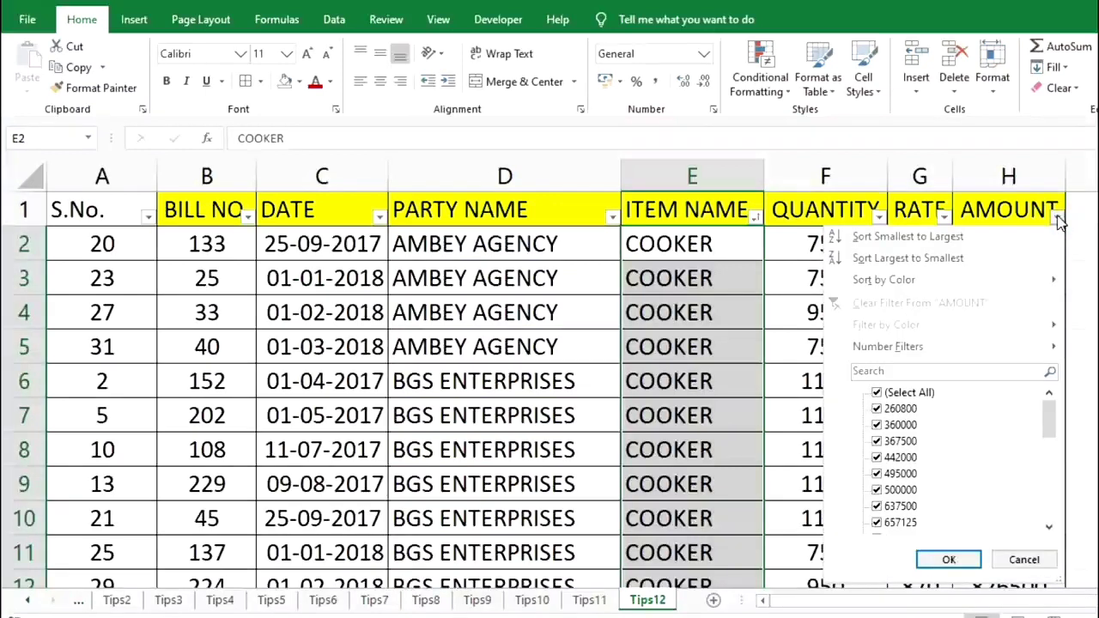
click(979, 240)
click(980, 244)
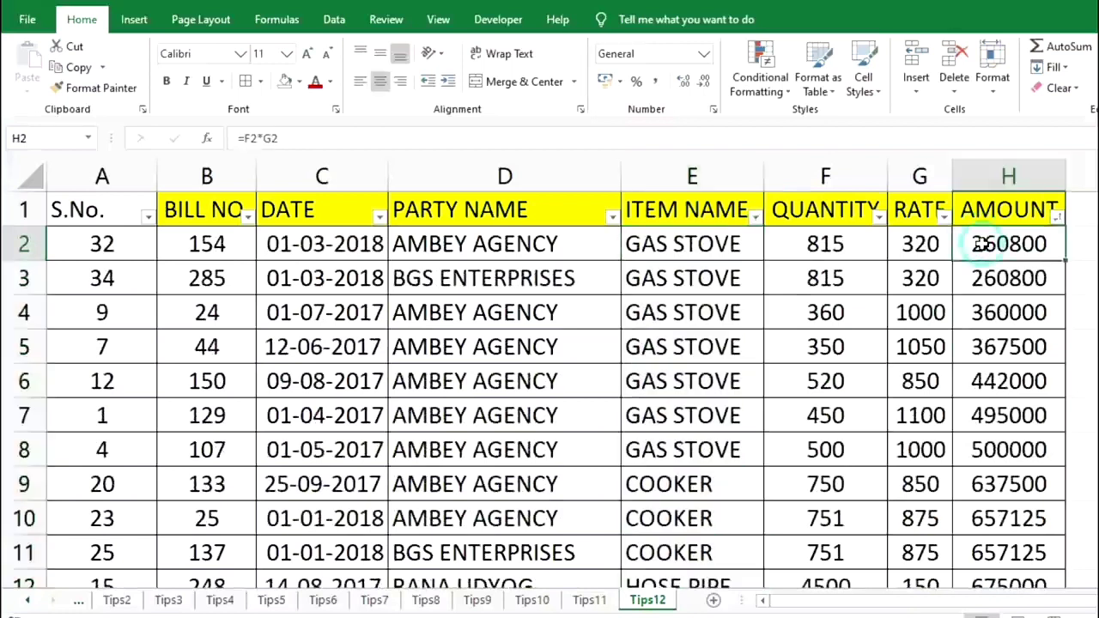
Look through the sorted amounts in column H, and check how the PARTY NAME and DATE entries are ordered in the top rows.
drag(981, 244, 996, 528)
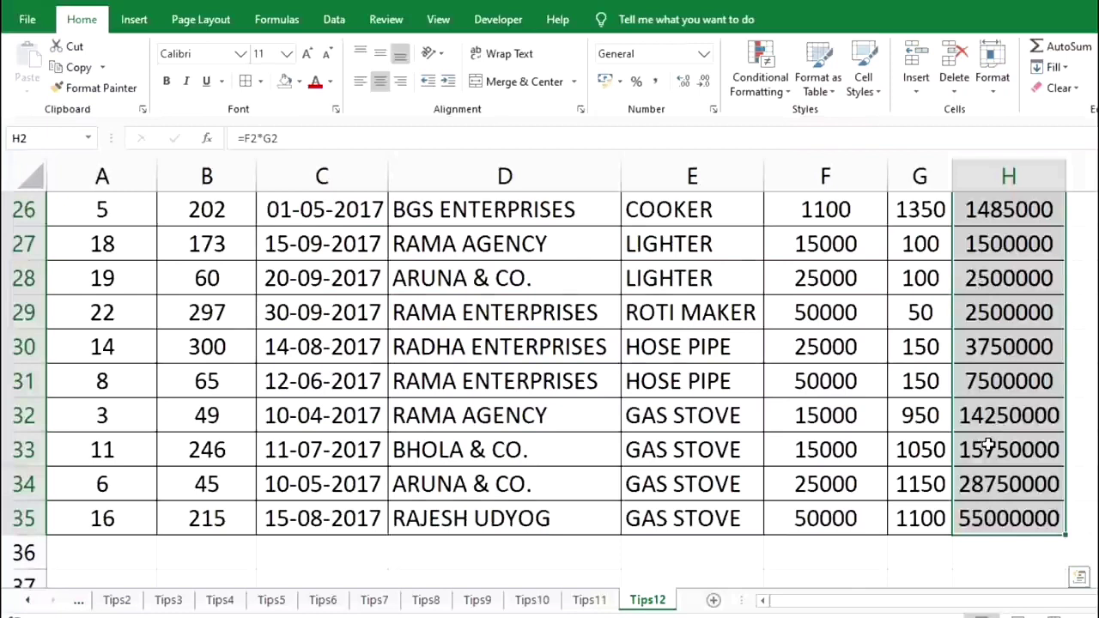
scroll(987, 442, up, 8)
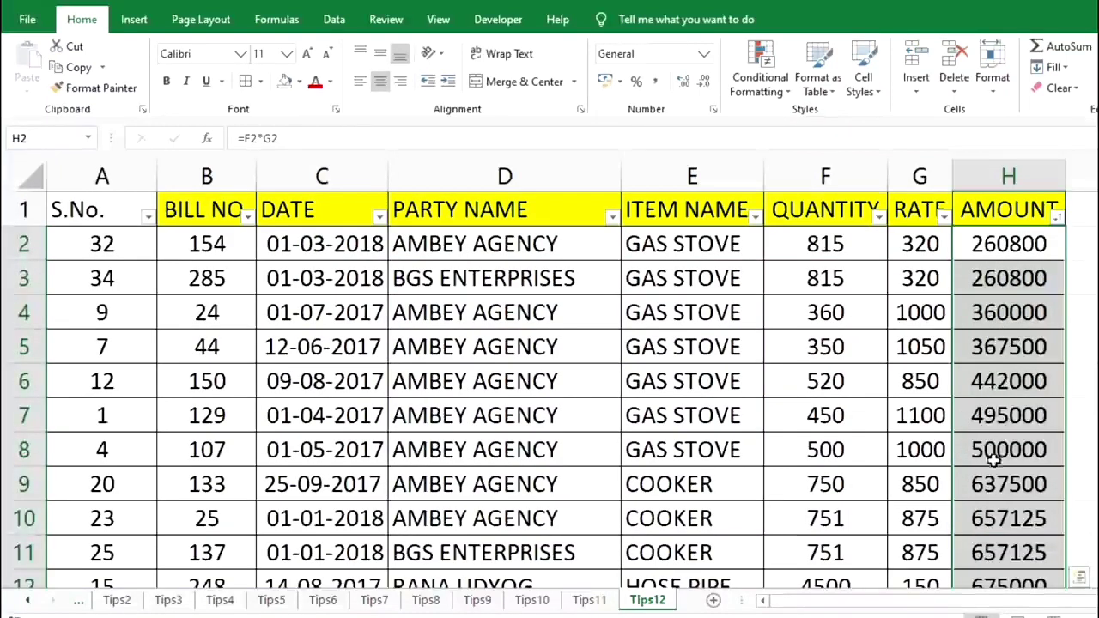
click(867, 482)
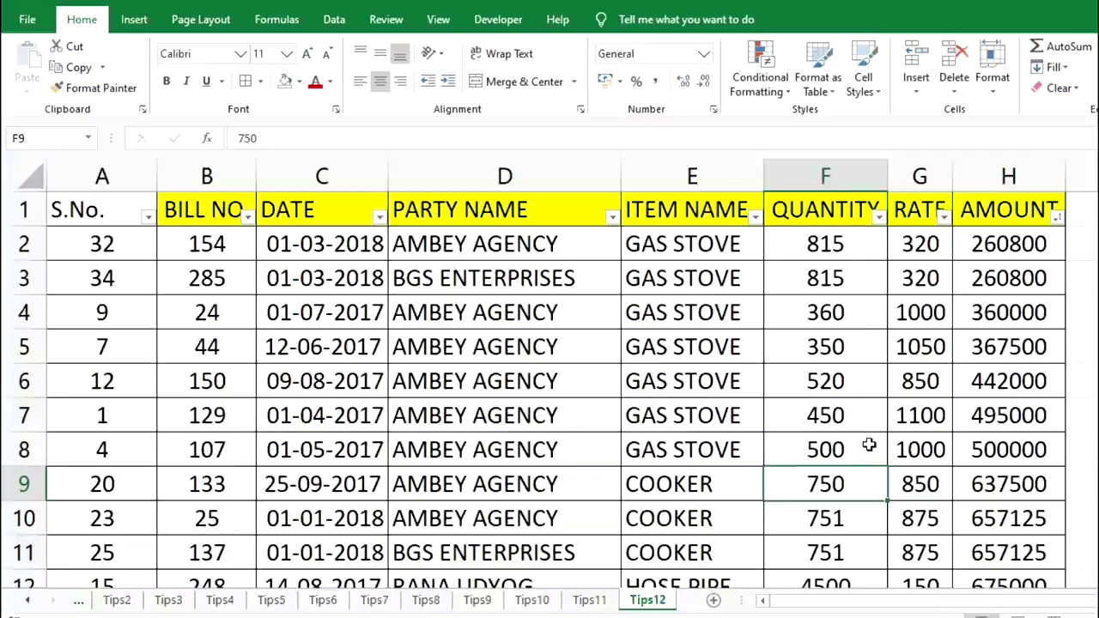
drag(544, 315, 545, 518)
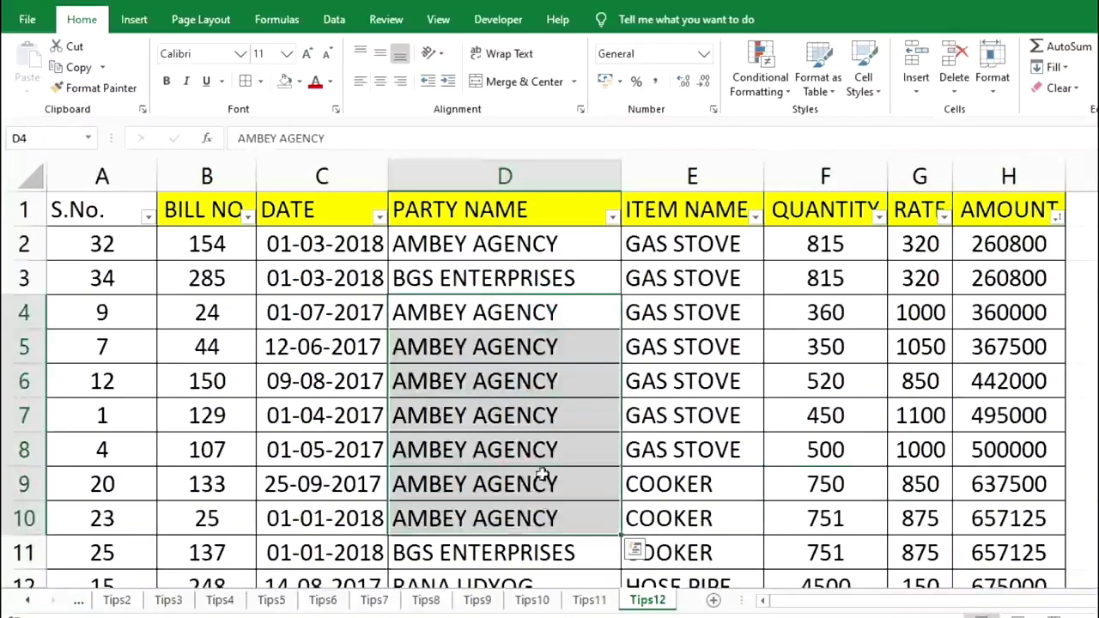
click(311, 322)
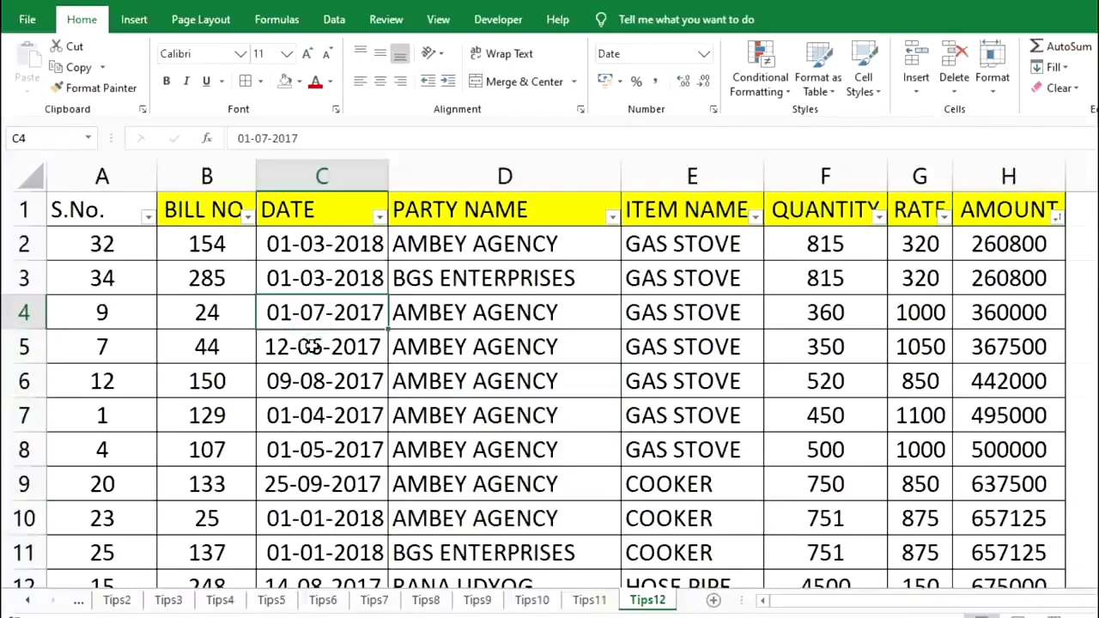
click(311, 346)
drag(340, 309, 330, 343)
drag(324, 249, 318, 337)
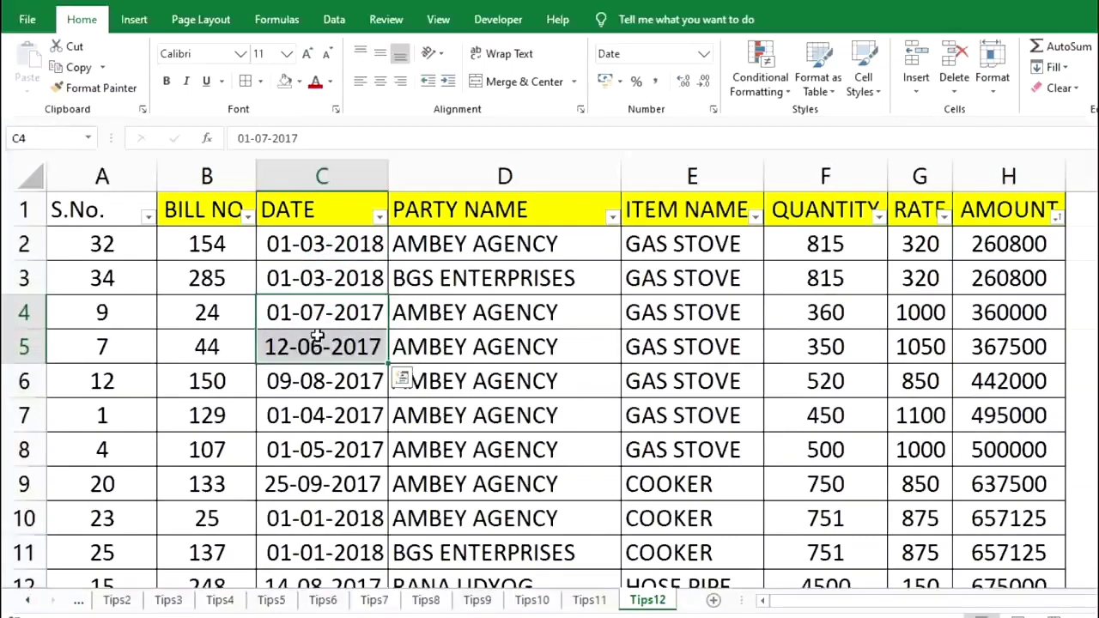
drag(312, 250, 312, 280)
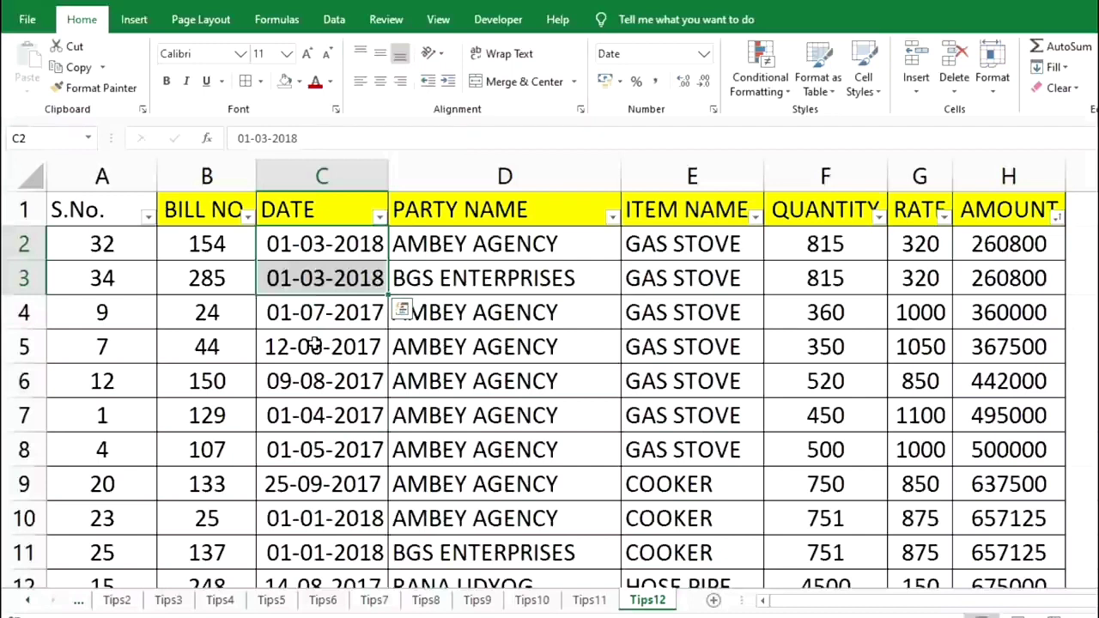
Sort the table by S.No. from smallest to largest and check the first row's serial number and bill number.
click(148, 216)
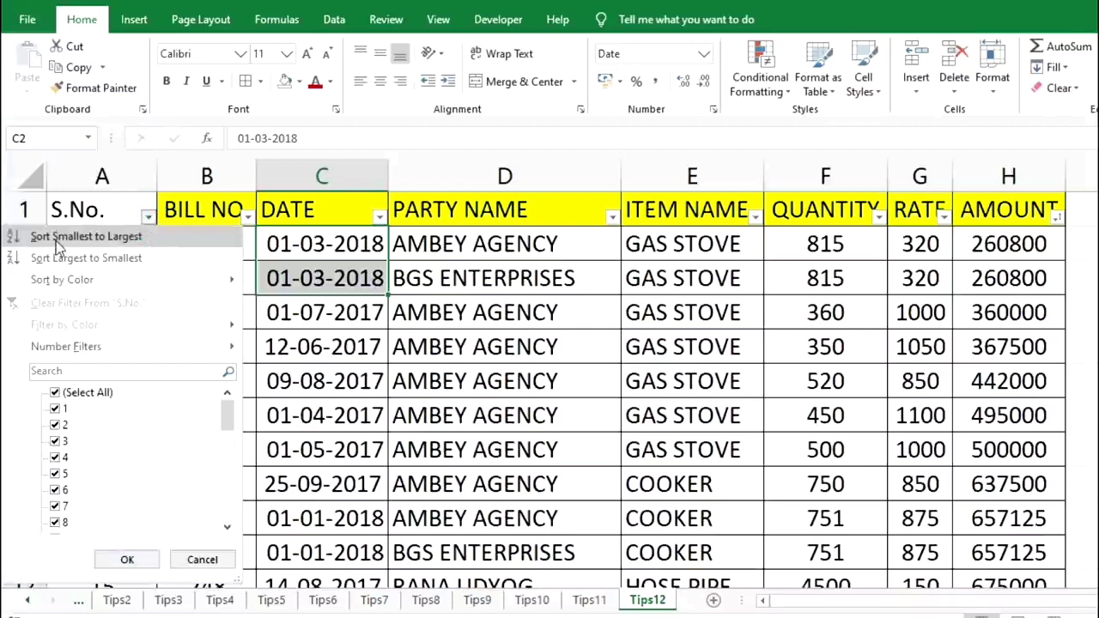
click(175, 241)
click(109, 243)
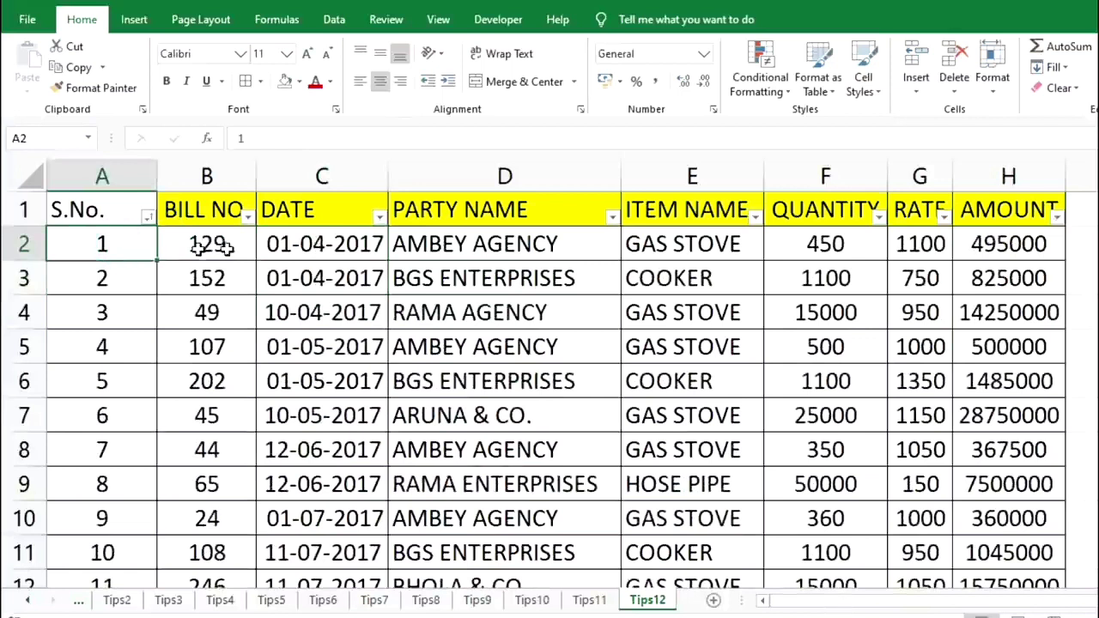
click(223, 248)
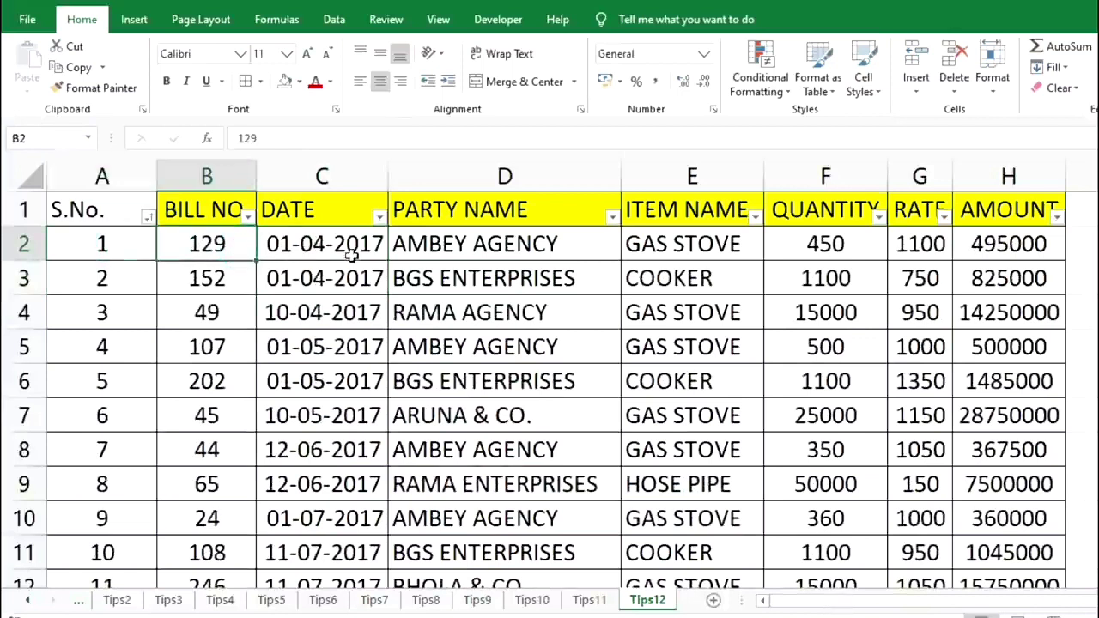